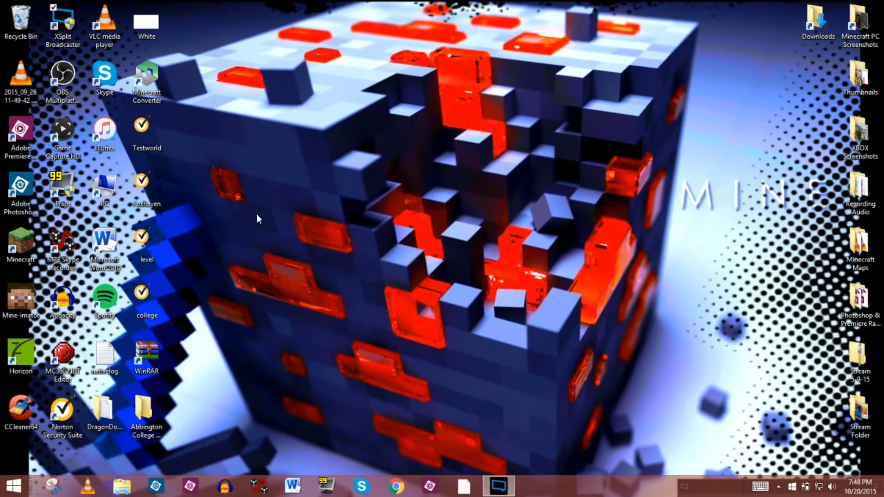
Open voicemeeter.com in Chrome and scroll to the free Voicemeeter download banner
left_click(396, 487)
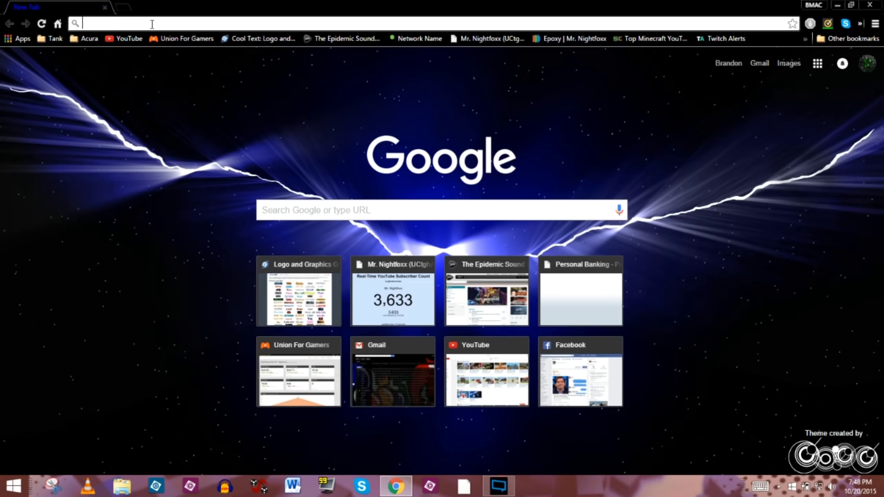
type("voicemee")
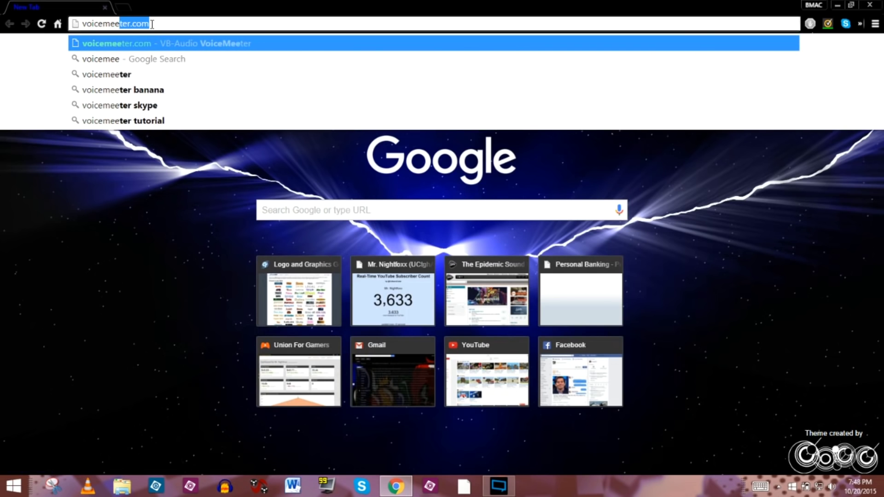
type("ter.co")
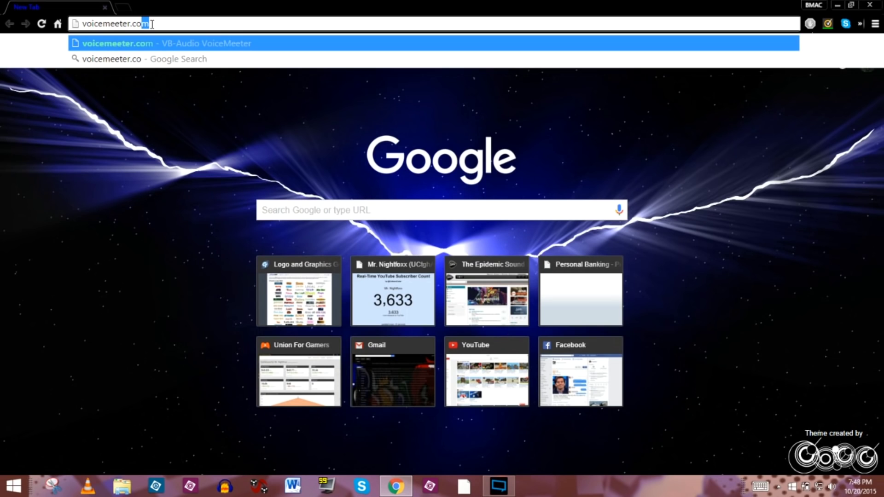
key("Return")
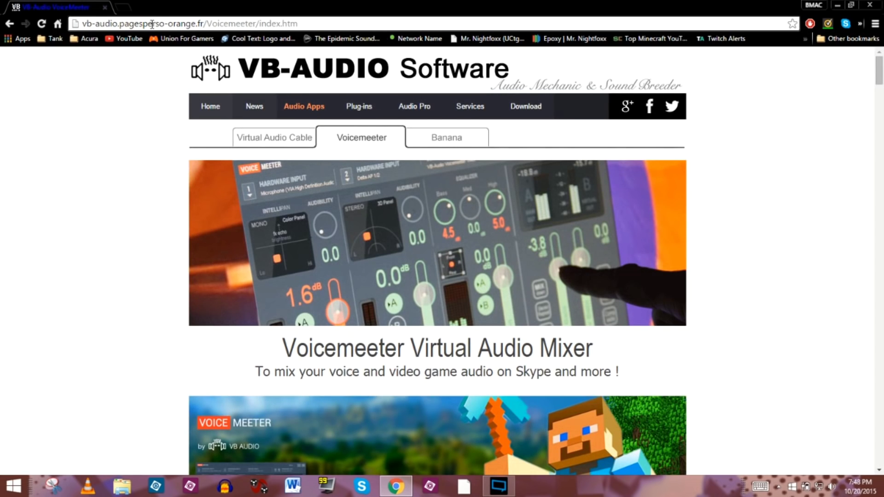
scroll(316, 253, "down", 6)
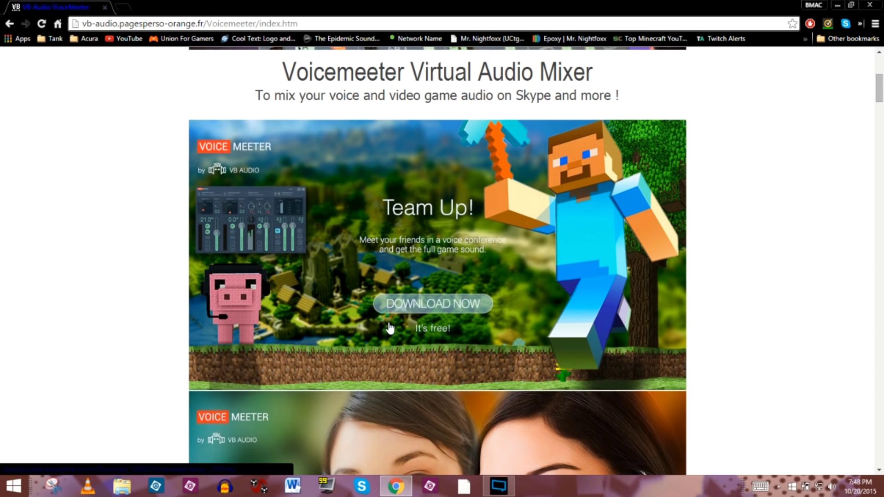
scroll(389, 329, "up", 2)
scroll(389, 329, "up", 3)
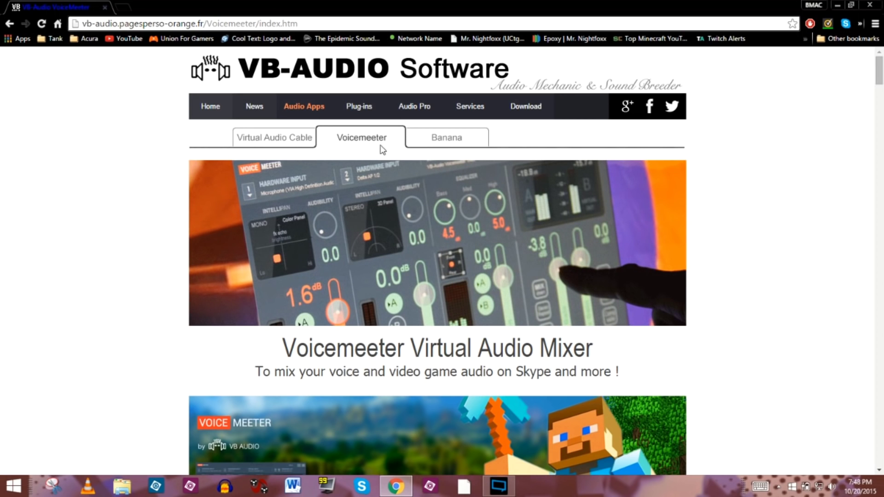
scroll(372, 220, "down", 5)
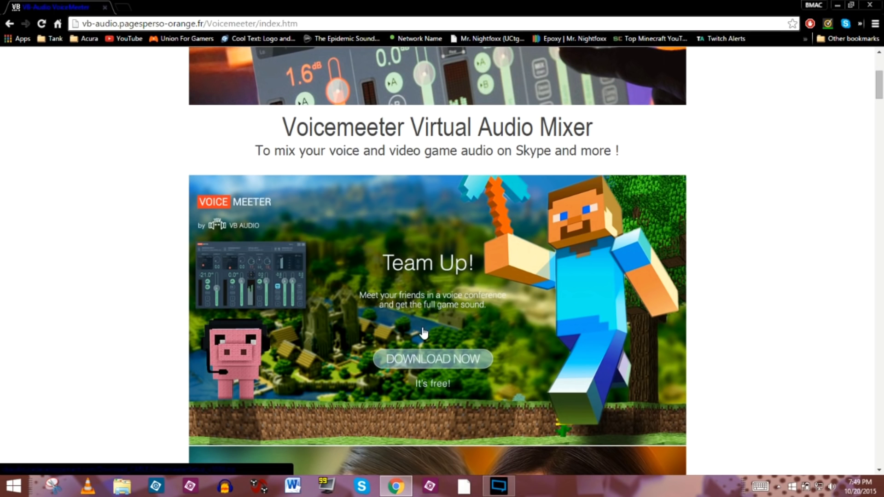
Download the VoicemeeterSetup zip from the Team Up! banner's DOWNLOAD NOW button
left_click(424, 362)
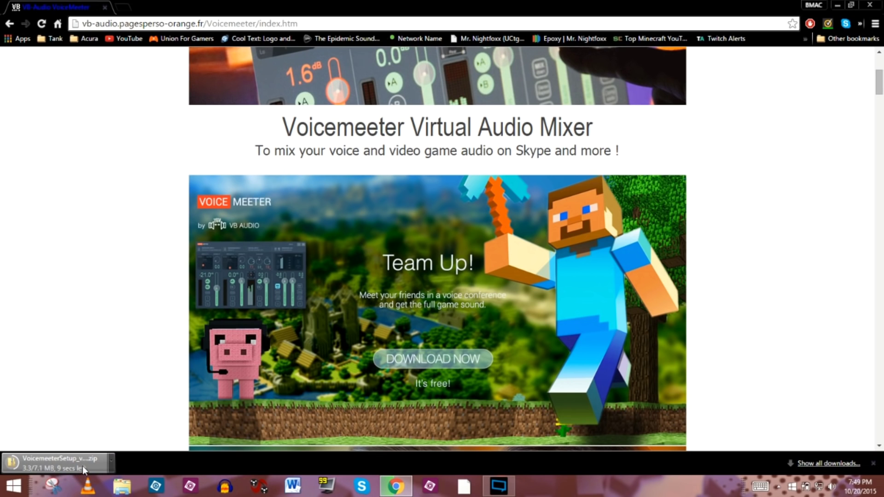
scroll(362, 271, "up", 5)
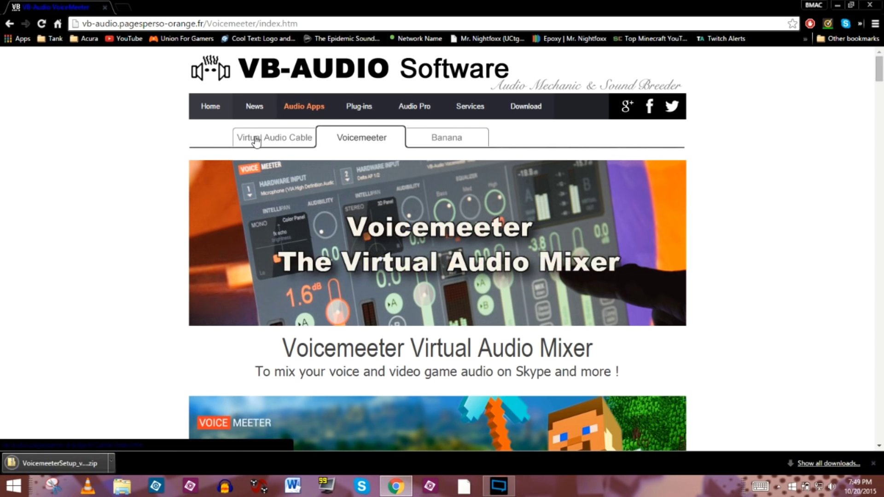
left_click(270, 139)
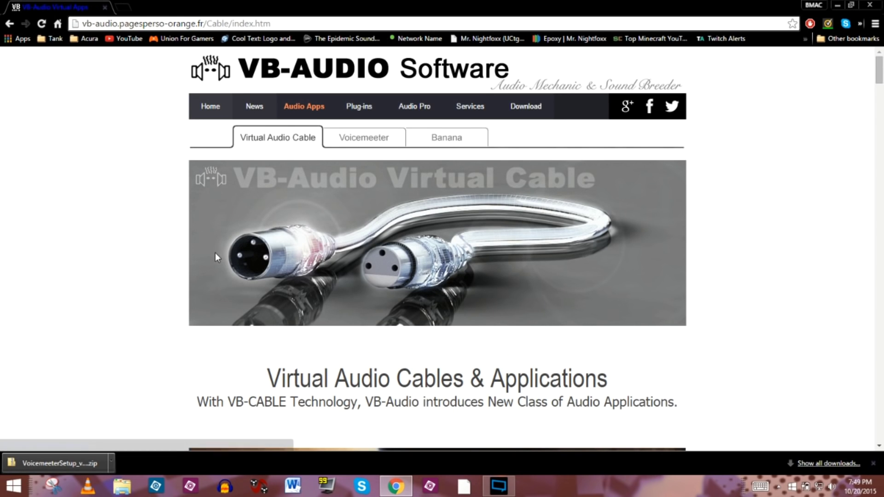
Find INSTALL VB-CABLE Virtual Audio Device and download the VBCABLE_Driver_Pack43 zip
scroll(215, 254, "down", 2)
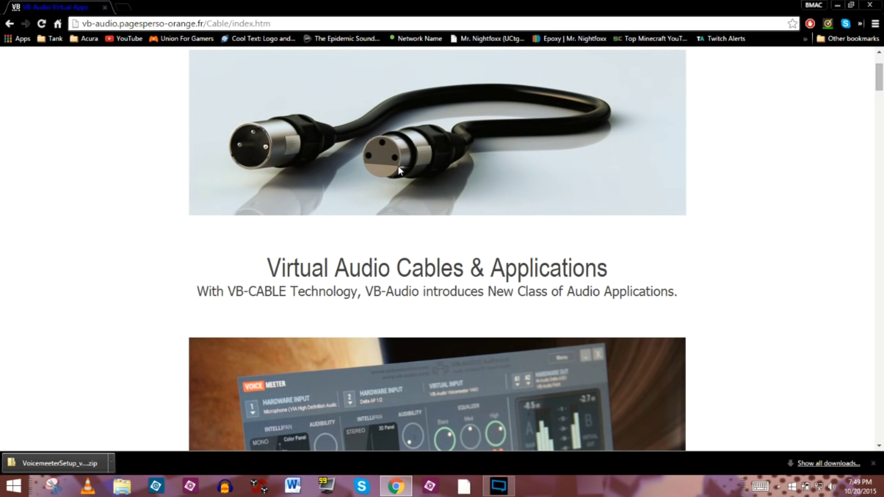
scroll(399, 170, "down", 12)
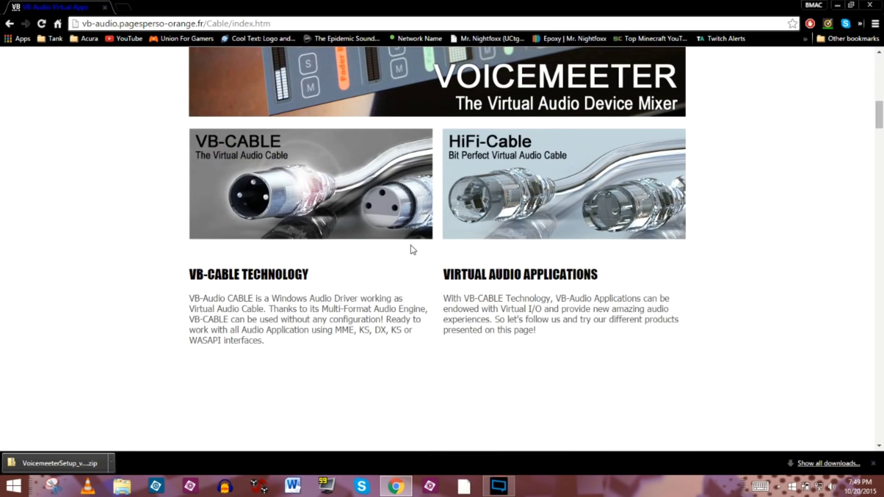
scroll(413, 250, "down", 12)
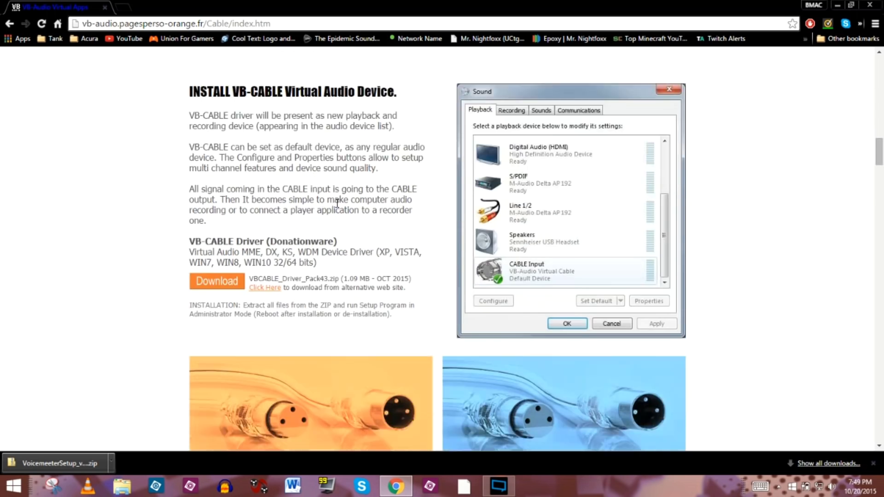
scroll(337, 203, "down", 3)
scroll(443, 187, "up", 2)
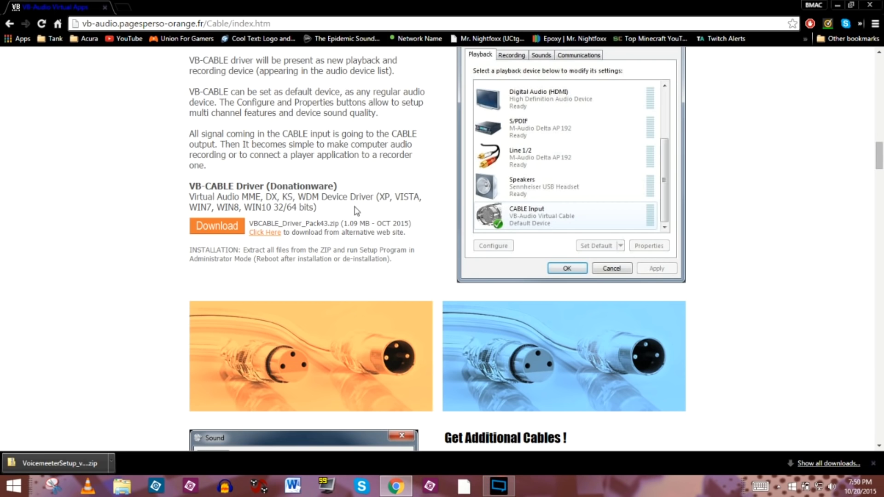
scroll(311, 210, "up", 1)
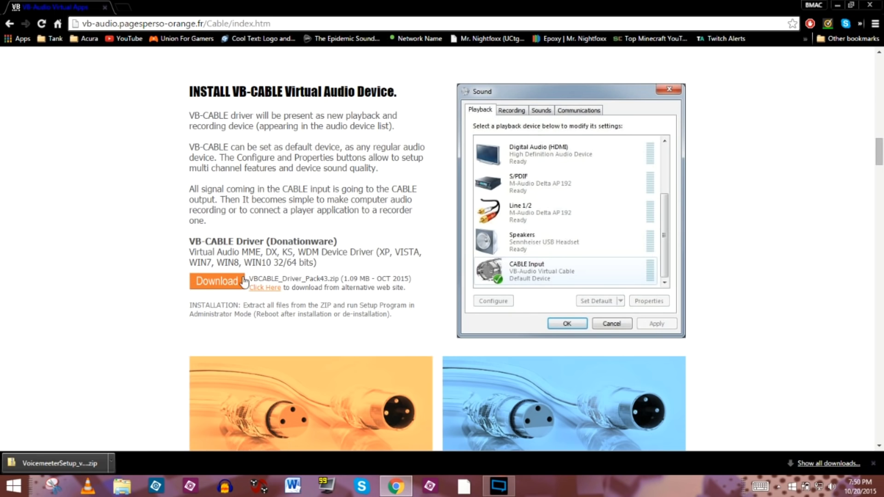
left_click(205, 286)
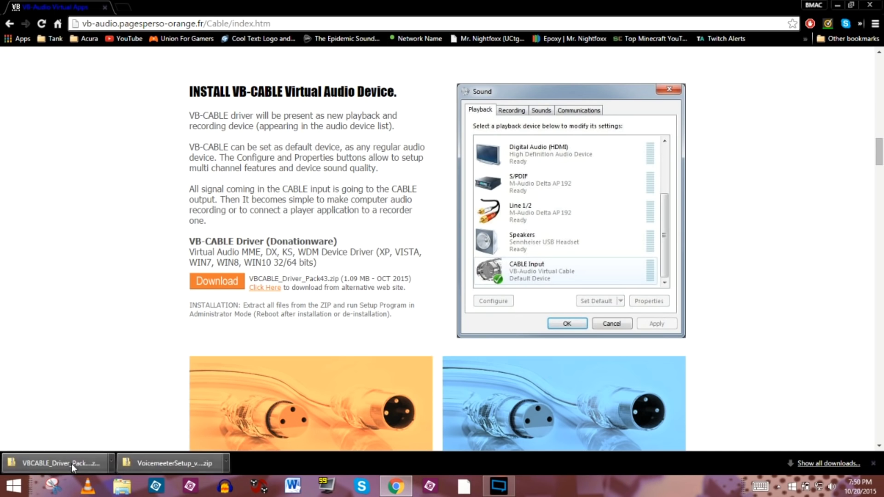
Extract all files from the downloaded Voicemeeter zip to the suggested folder
left_click(226, 463)
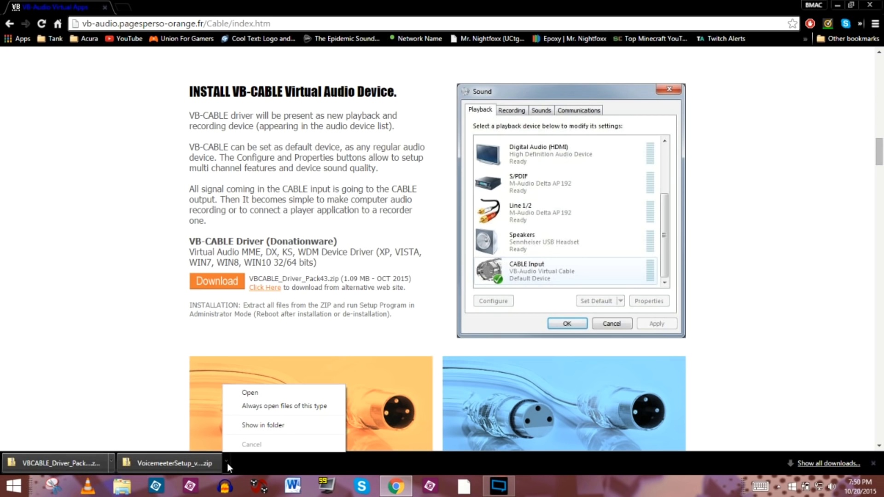
left_click(251, 398)
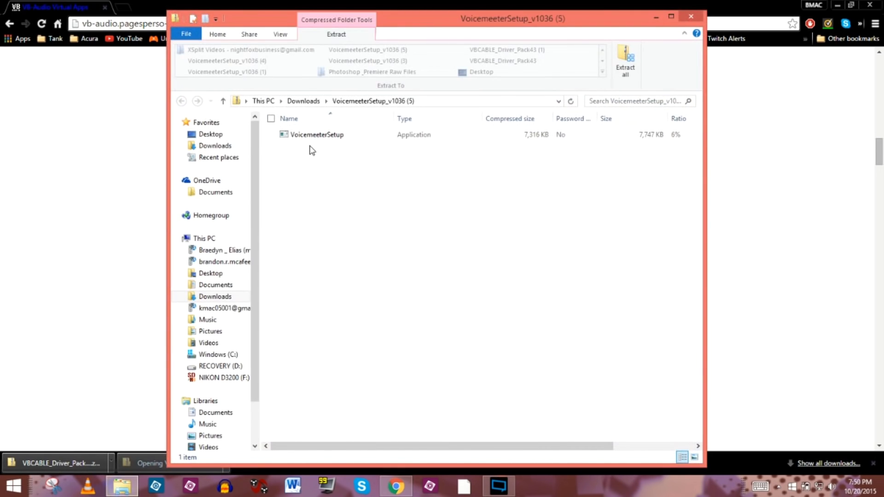
left_click(620, 76)
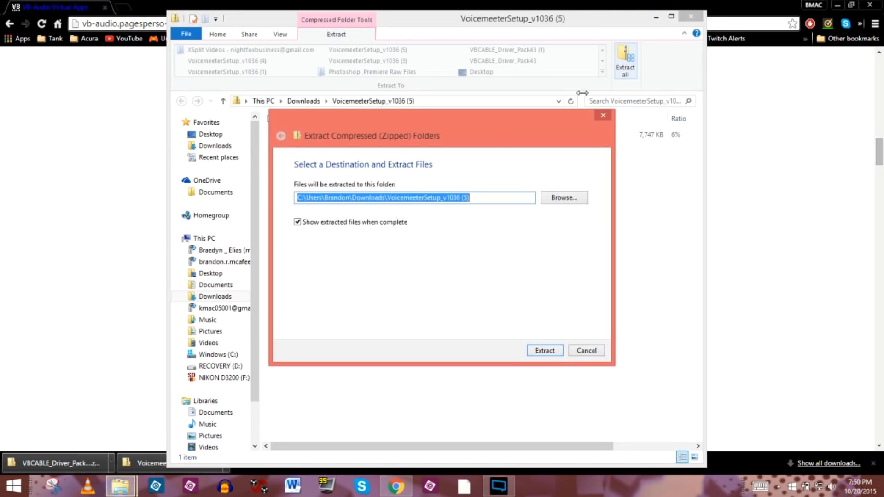
left_click(545, 350)
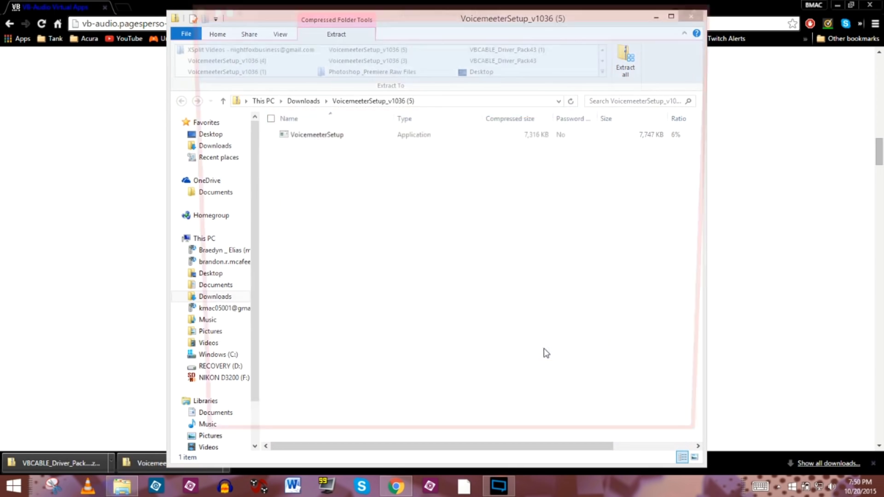
Run VoicemeeterSetup, install Voicemeeter, and acknowledge the reboot notice
double_click(337, 128)
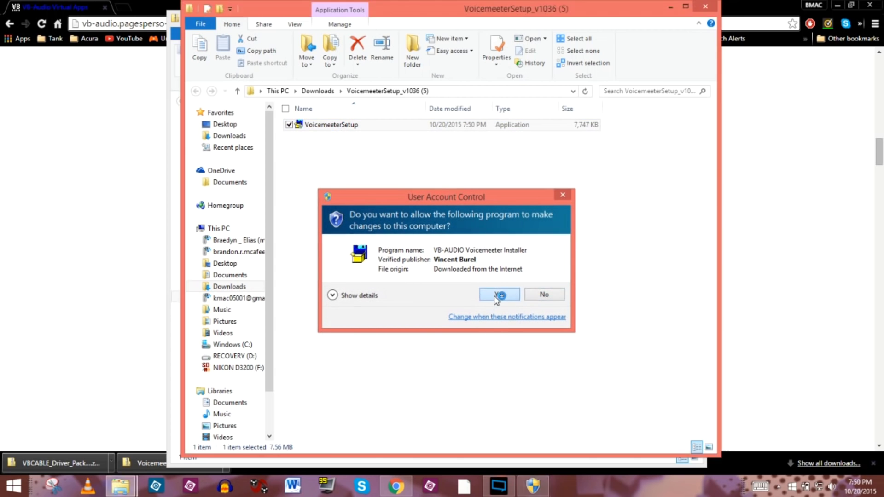
left_click(496, 297)
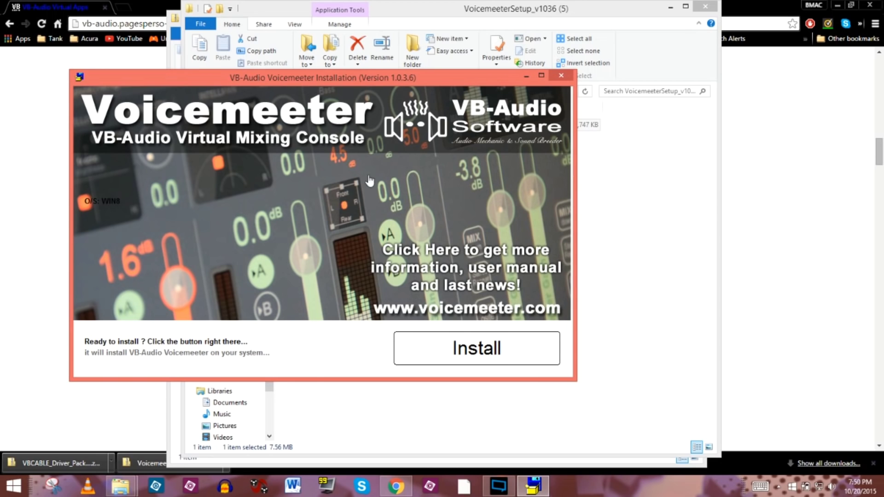
left_click(456, 349)
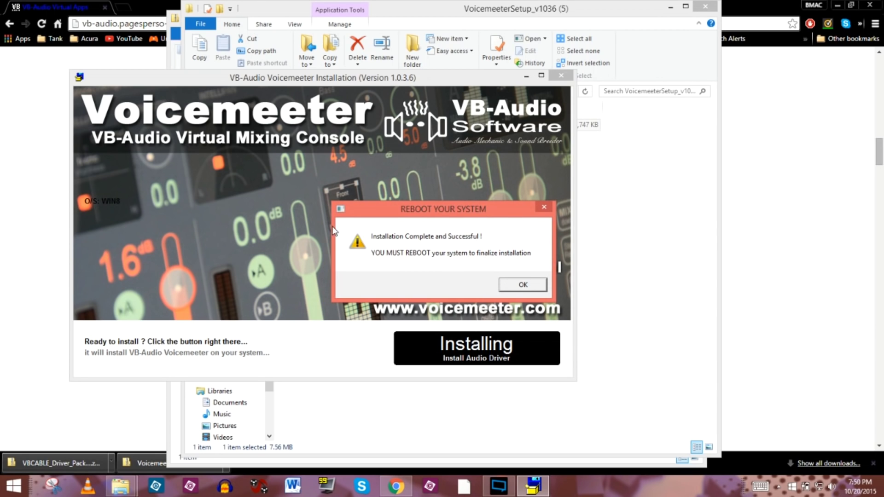
left_click(522, 291)
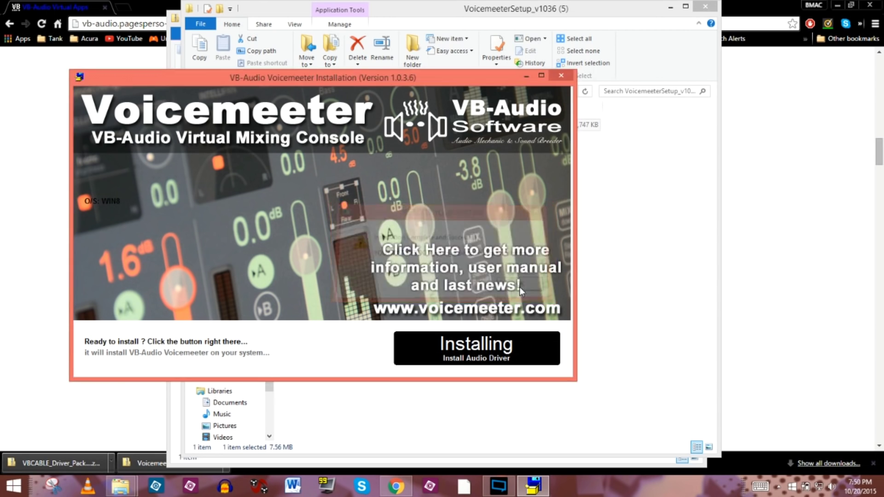
Close the Voicemeeter folder windows and extract VBCABLE_Driver_Pack43 into its suggested folder
left_click(703, 9)
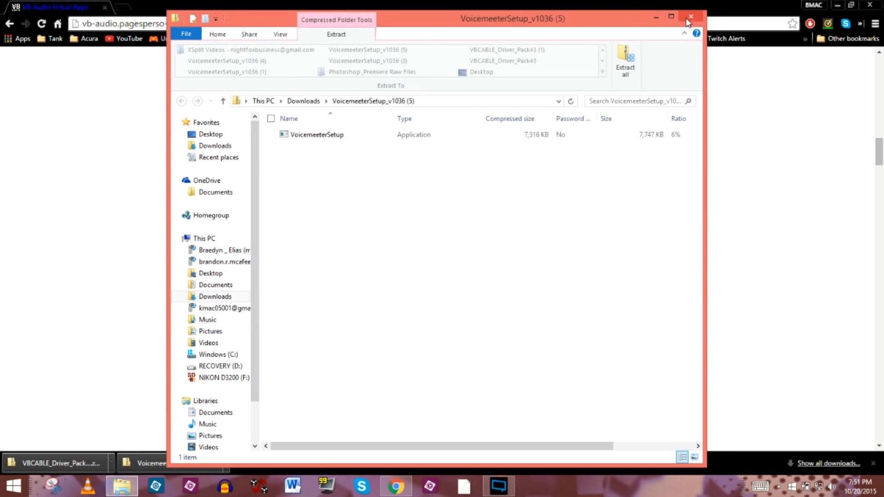
left_click(689, 19)
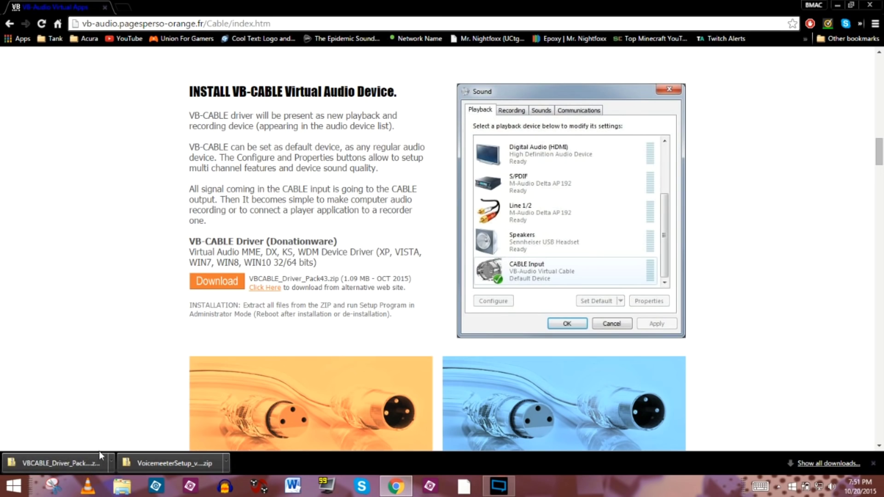
left_click(110, 462)
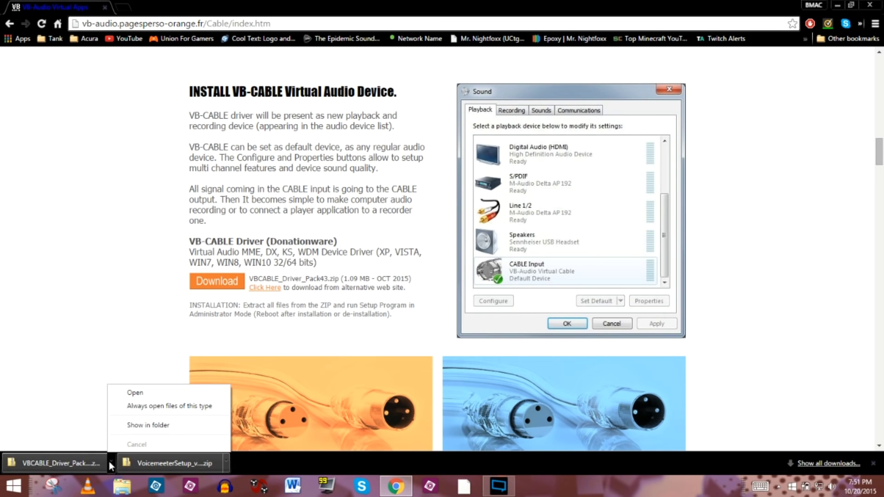
left_click(145, 392)
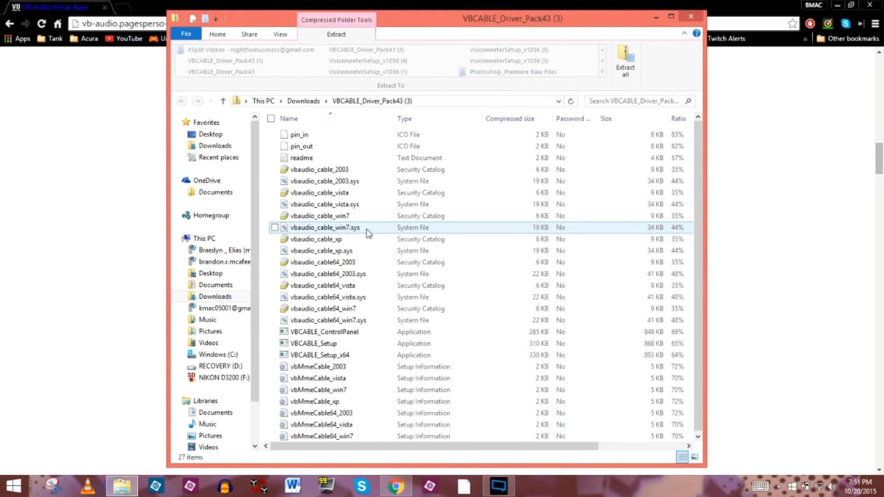
left_click(626, 62)
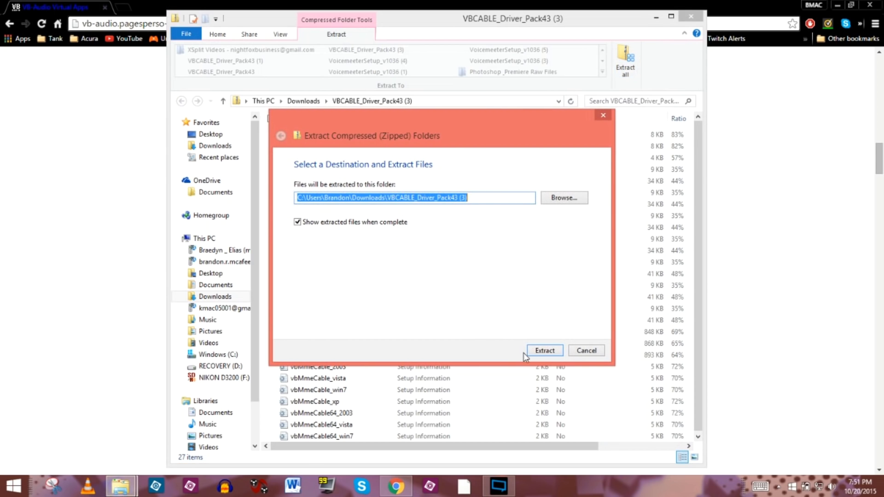
left_click(535, 352)
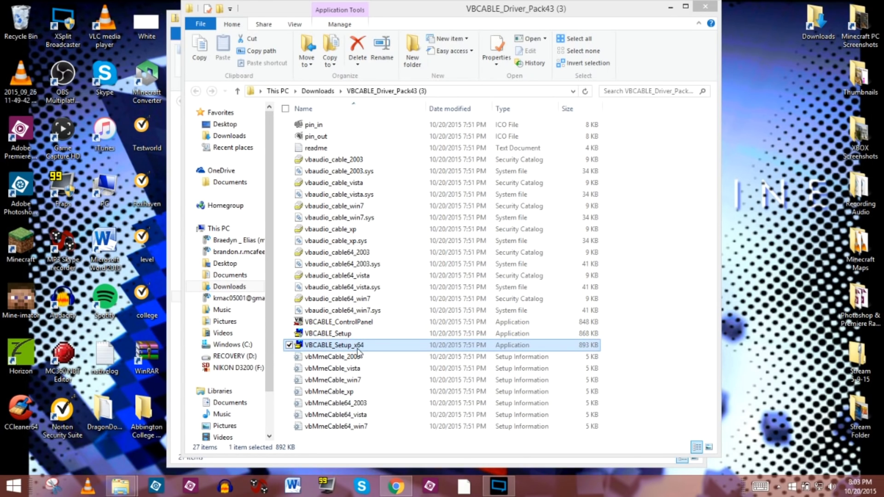
Run VBCABLE_Setup_x64 as administrator and install the virtual cable driver
right_click(334, 350)
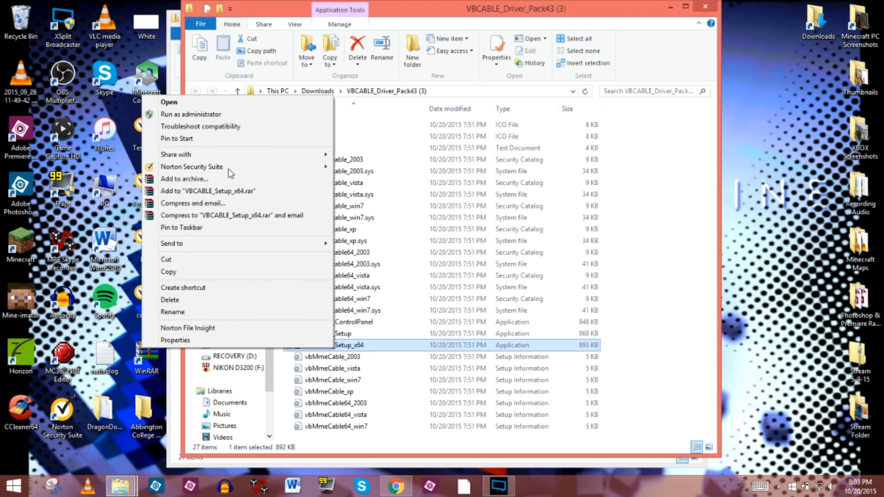
left_click(200, 115)
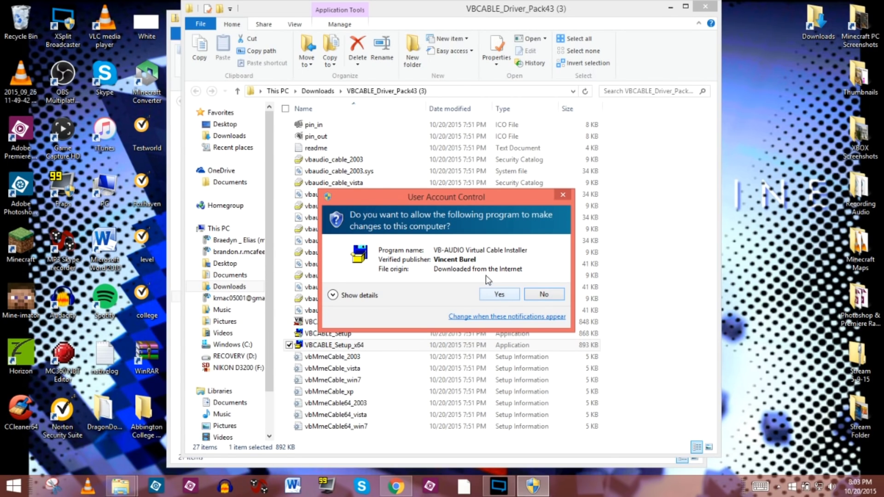
left_click(499, 295)
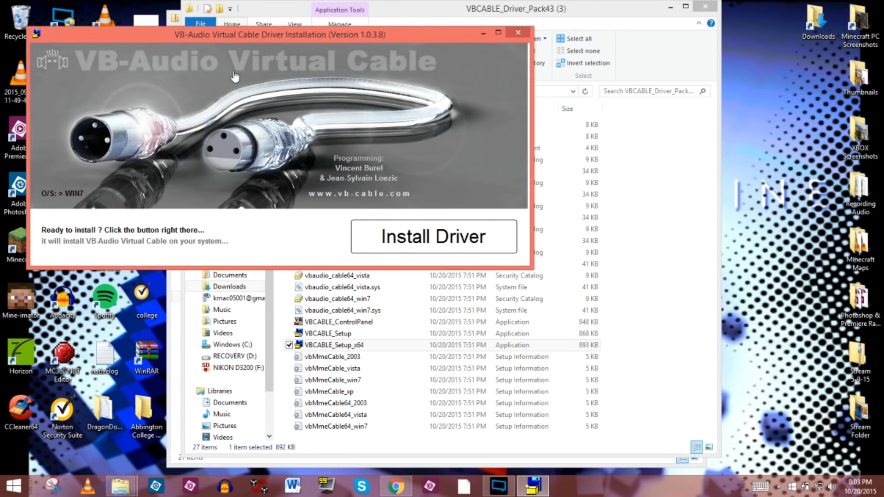
left_click(411, 242)
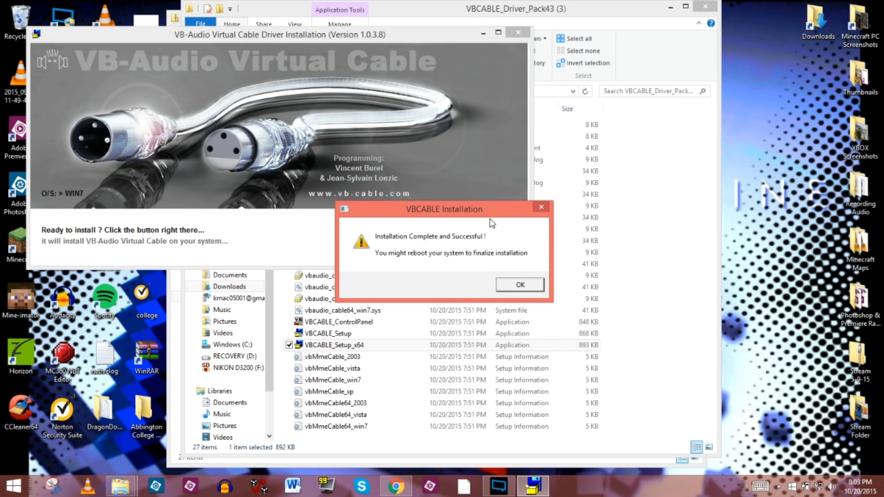
left_click(519, 286)
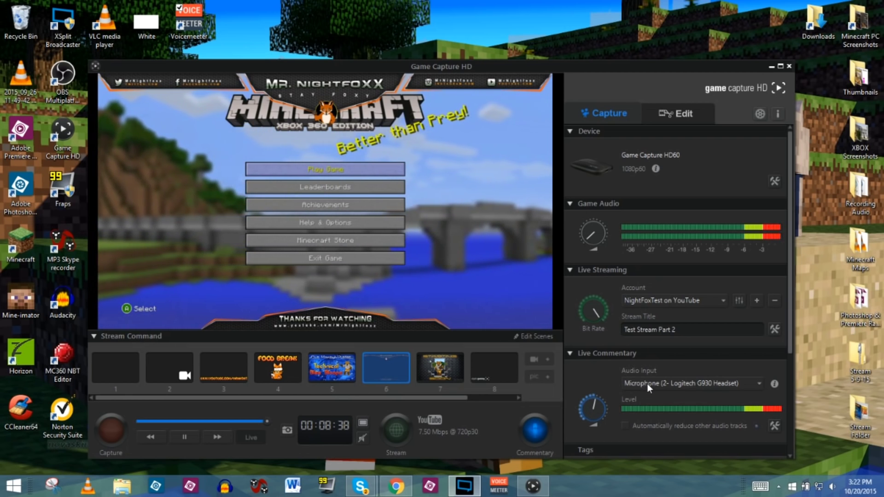
Switch the commentary audio input to VoiceMeeter Output (VB-Audio VoiceMeeter VAIO)
left_click(726, 383)
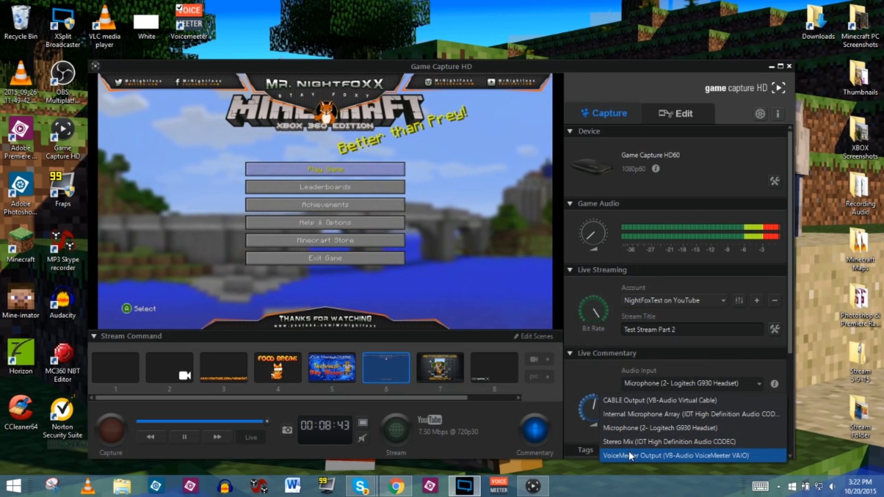
left_click(640, 456)
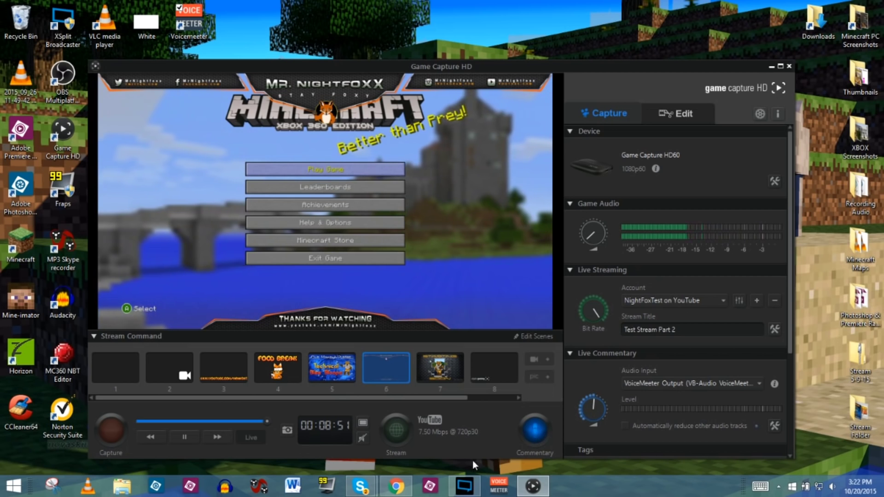
Launch Voicemeeter, then open Windows playback devices and select VoiceMeeter Input
double_click(194, 24)
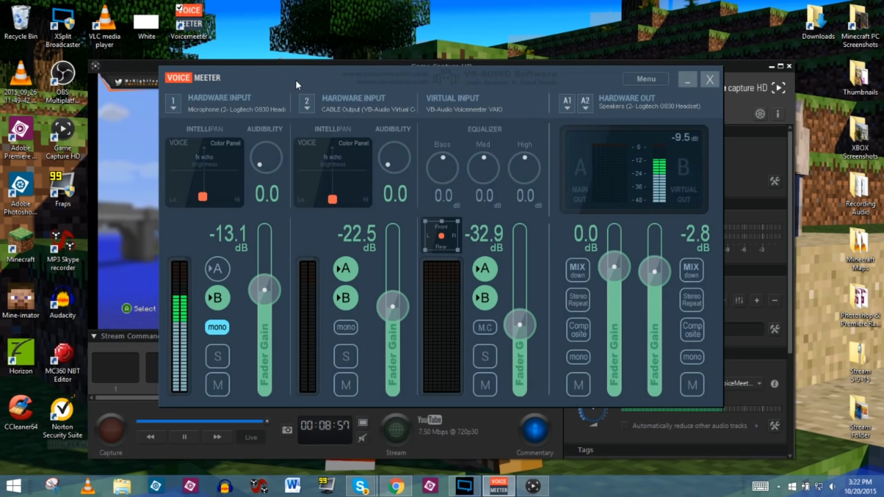
left_click_drag(295, 81, 297, 107)
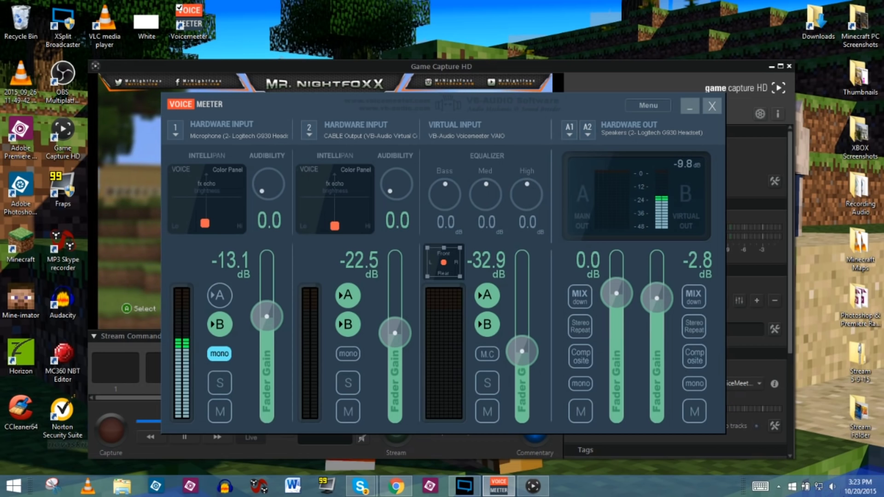
right_click(831, 486)
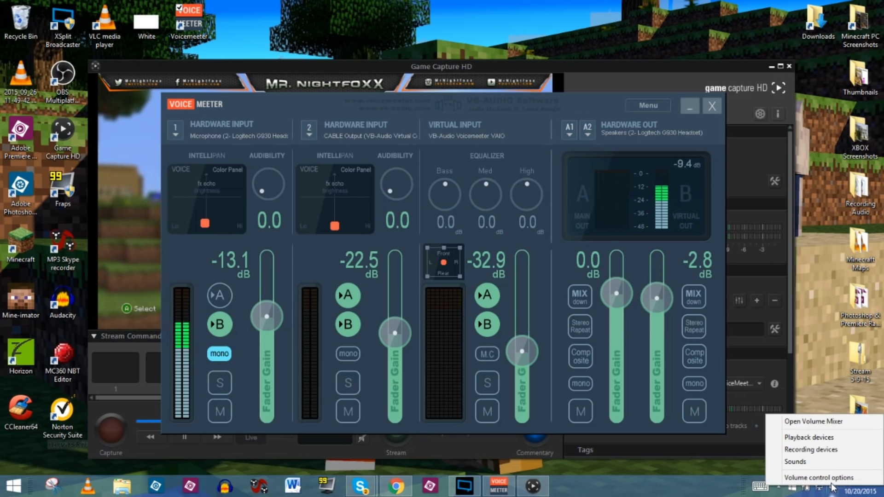
left_click(809, 437)
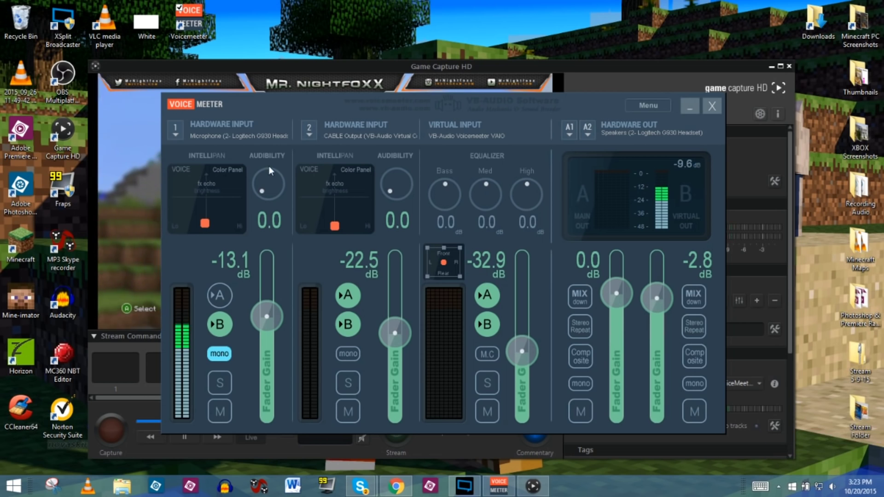
left_click(226, 191)
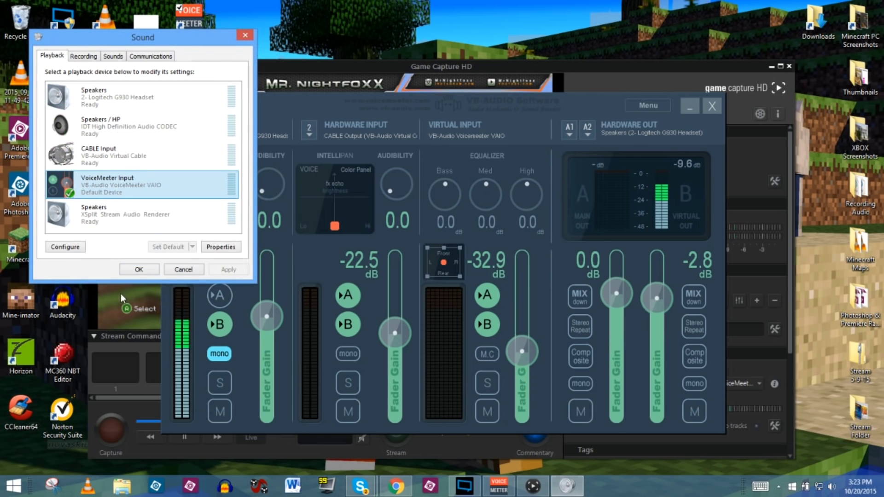
Apply VoiceMeeter Input as default playback, then toggle strip 1's A output on and off
left_click(132, 271)
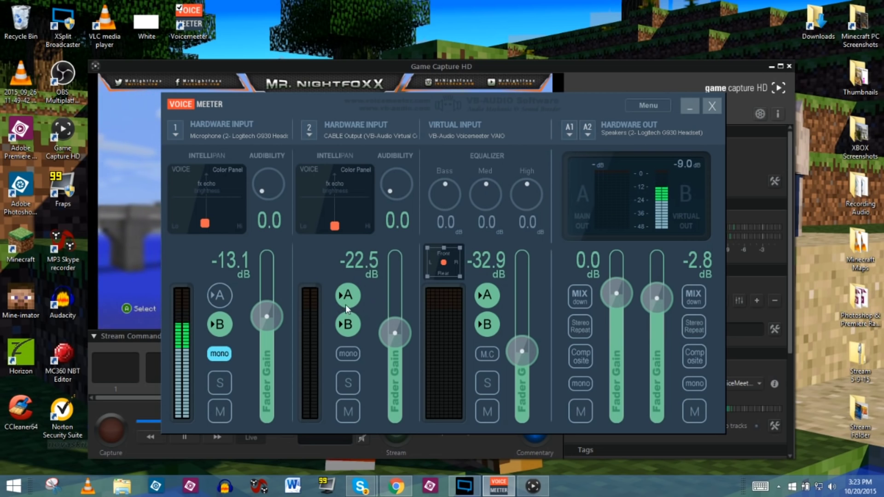
left_click(220, 298)
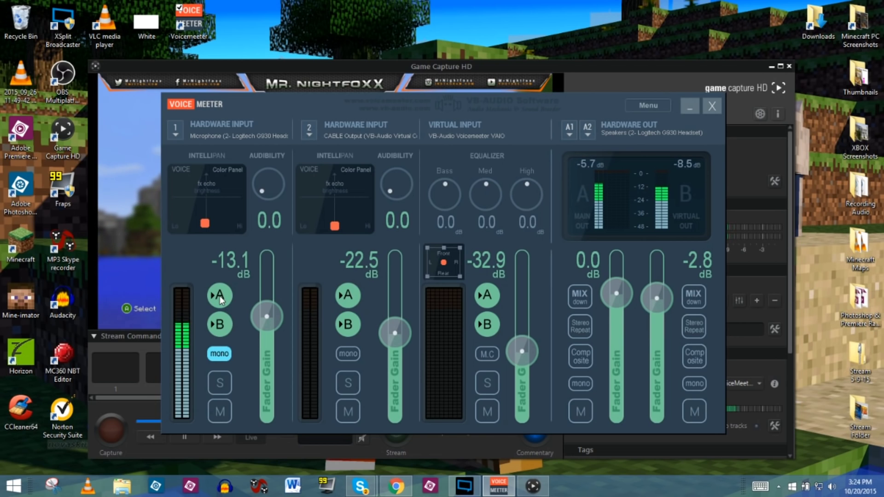
left_click(221, 298)
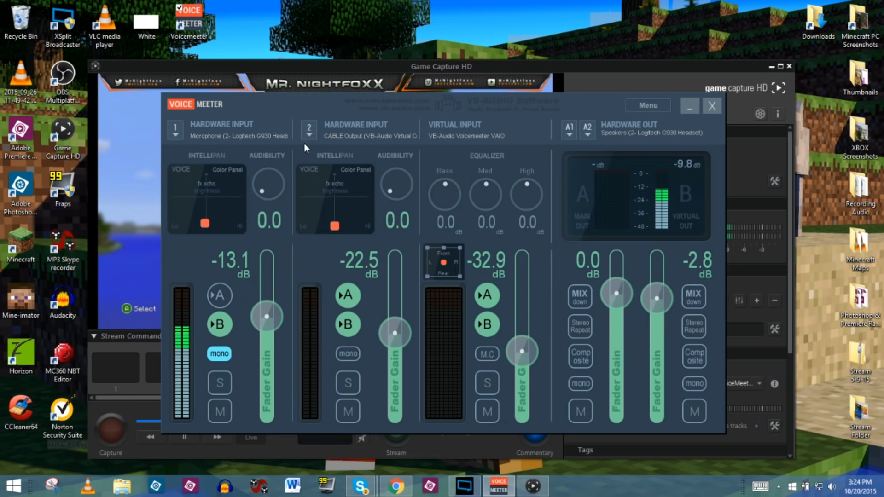
Keep the headset microphone on Hardware Input 1 and turn off its B output
left_click(176, 134)
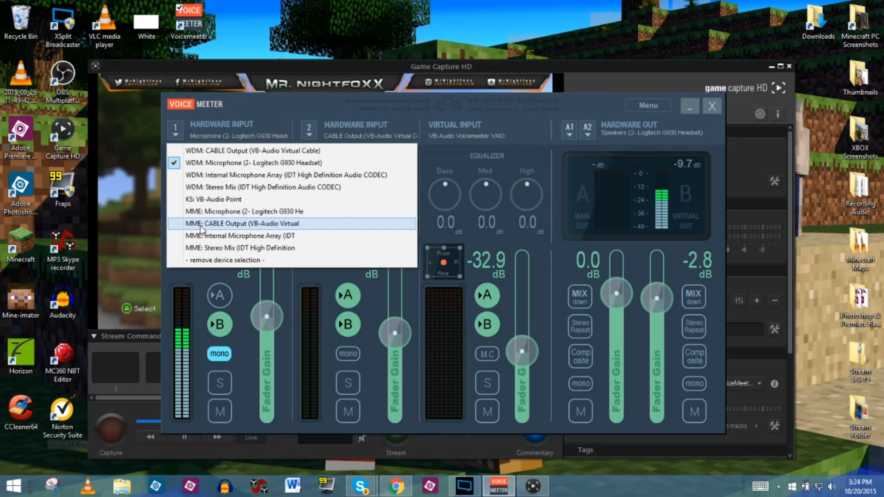
left_click(202, 164)
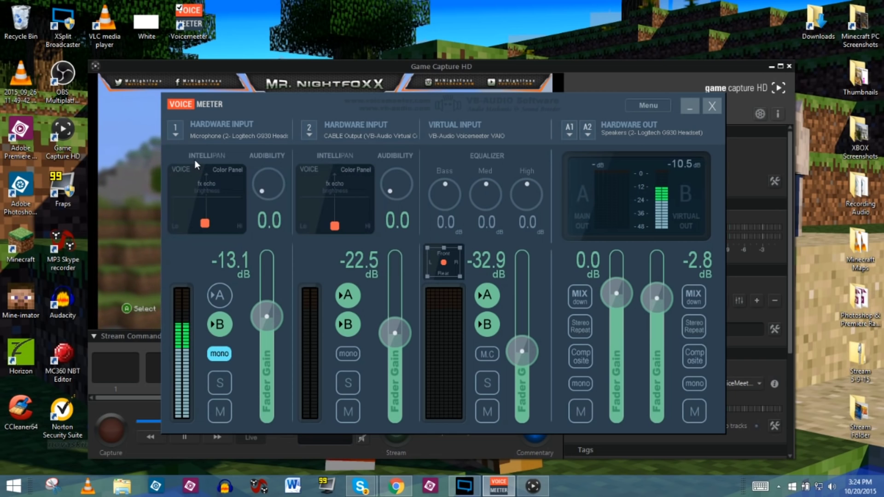
left_click(178, 125)
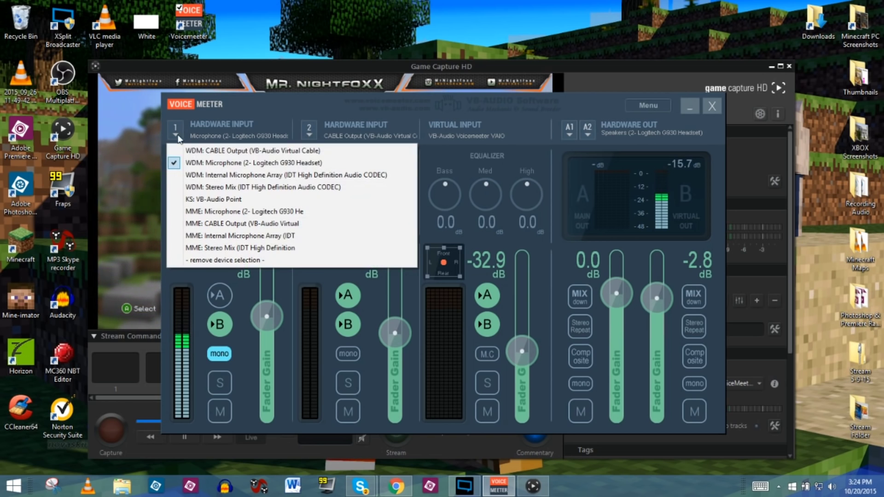
left_click(253, 164)
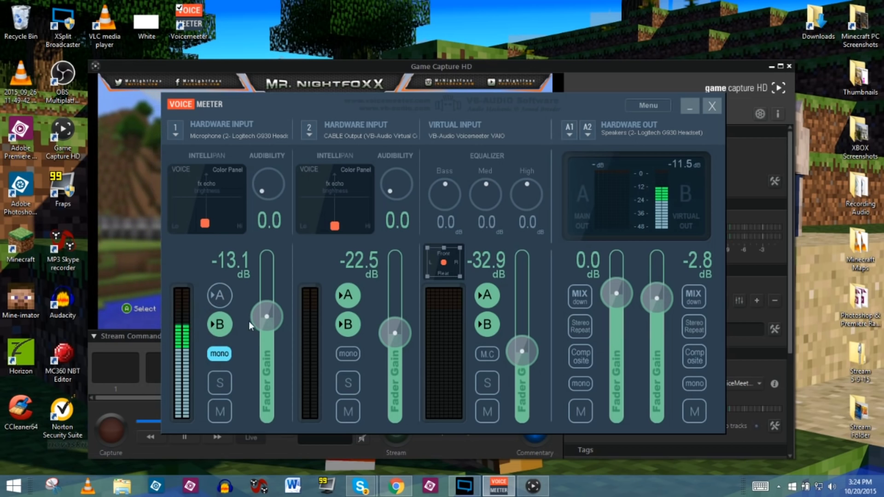
left_click(220, 323)
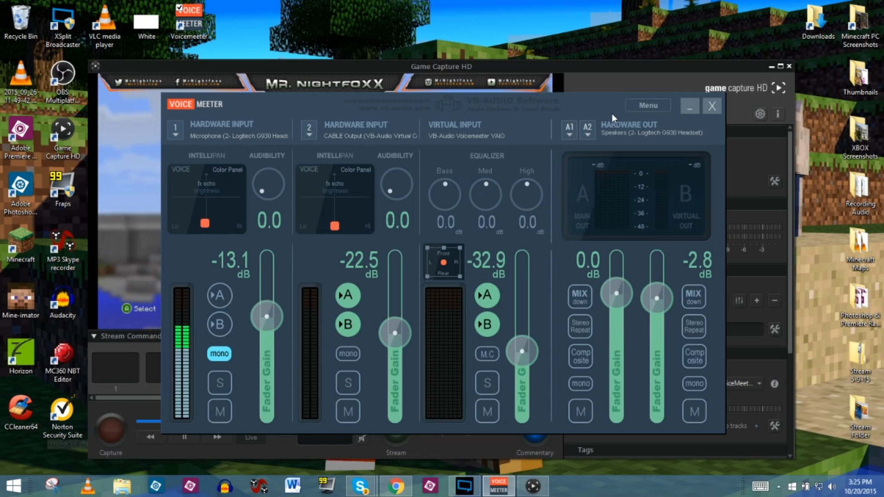
left_click_drag(612, 113, 497, 87)
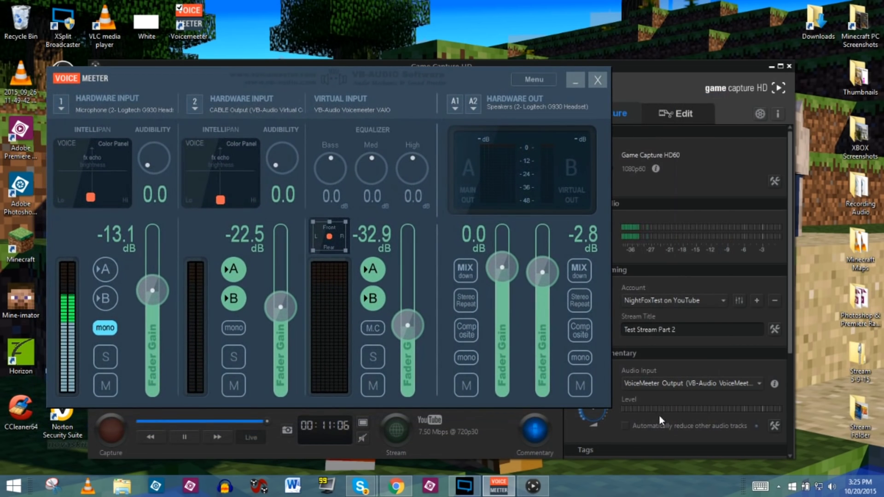
Route the microphone and the cable input to the B virtual output, then reposition Voicemeeter
left_click(107, 300)
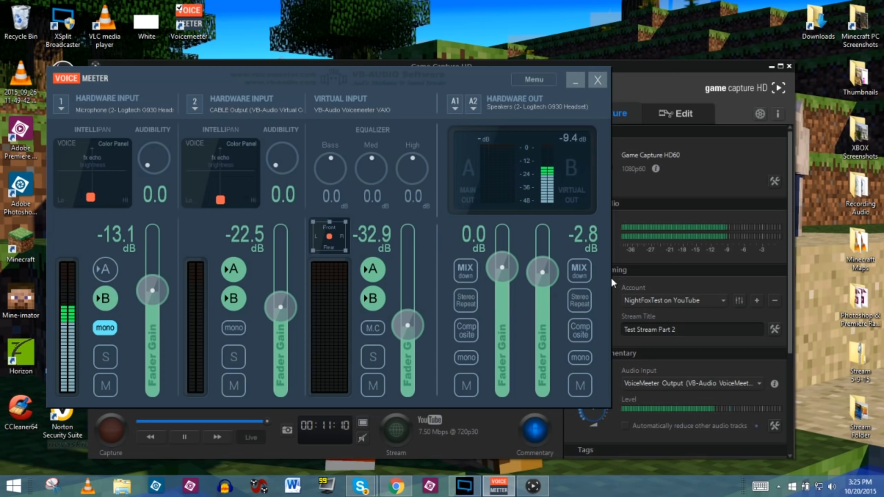
left_click(371, 296)
left_click(235, 300)
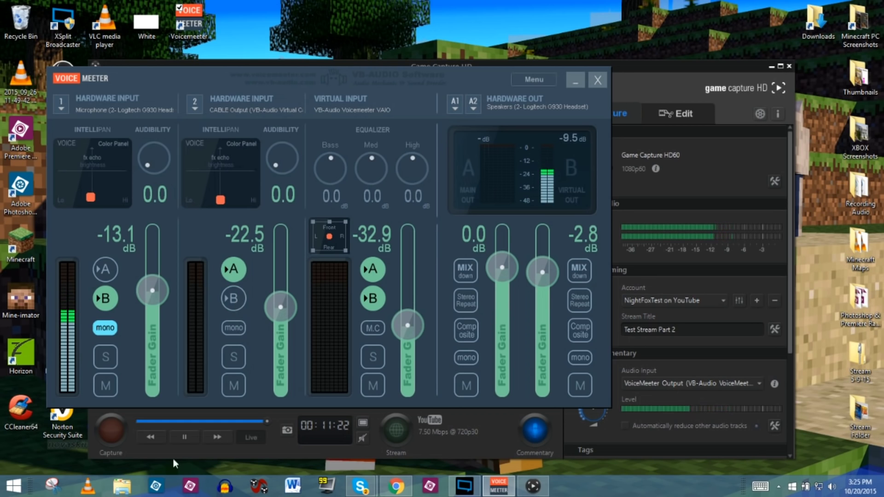
left_click(233, 298)
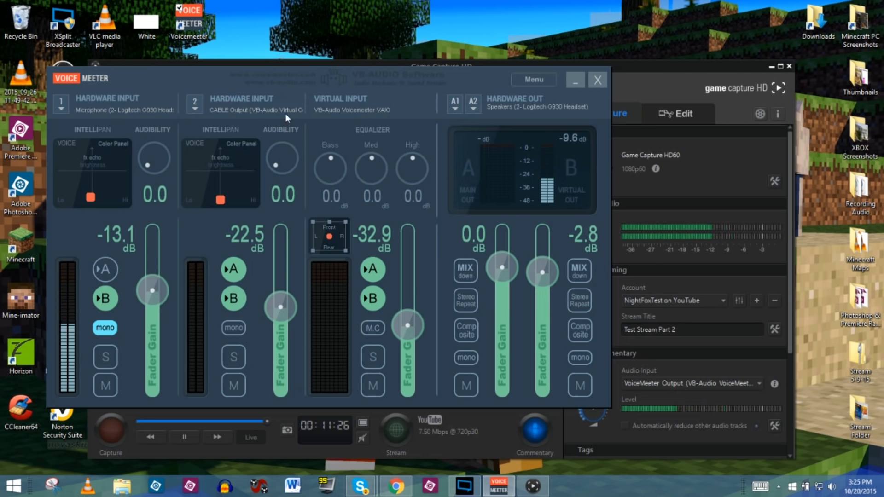
left_click_drag(286, 79, 406, 87)
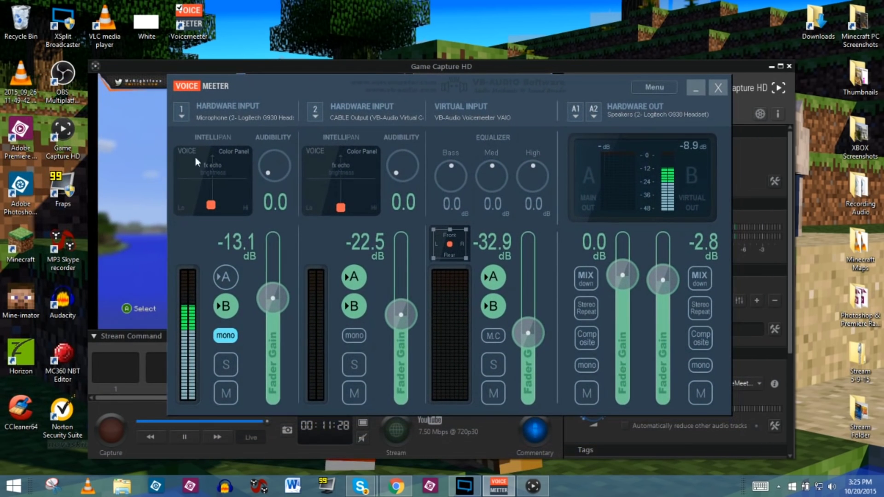
Keep CABLE Output as hardware input 2's device and bring up Skype's Options window
left_click(315, 114)
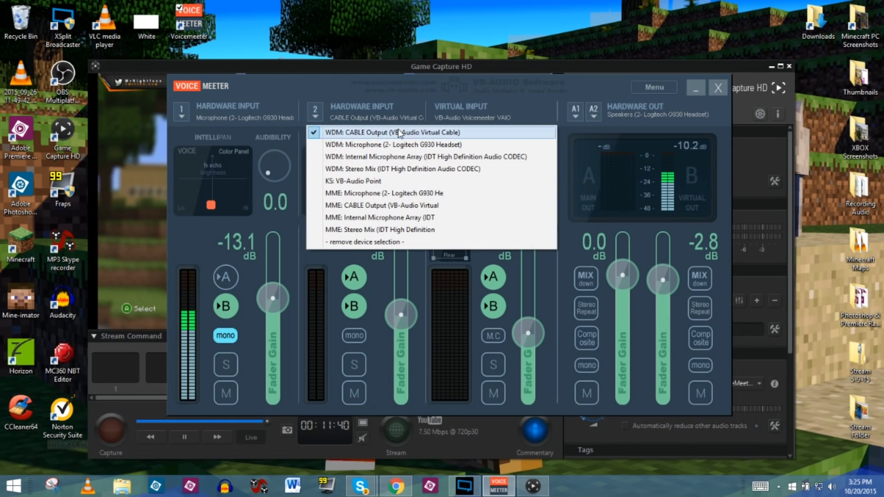
left_click(454, 133)
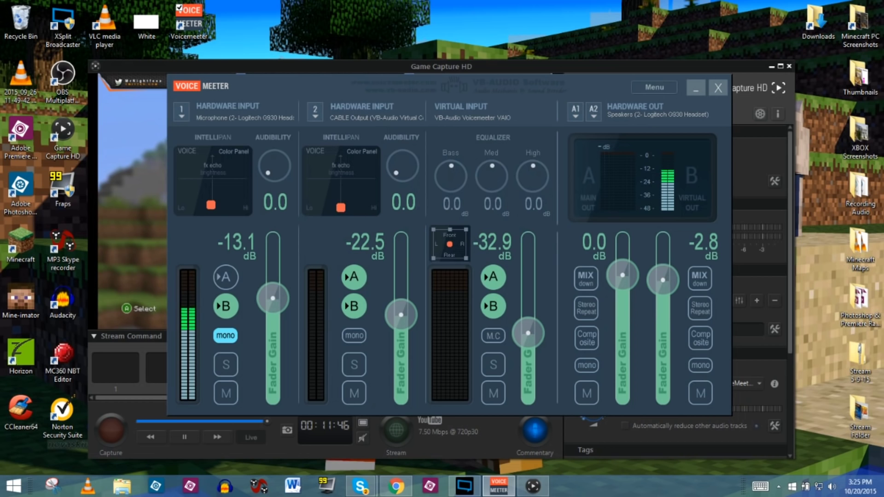
left_click(361, 486)
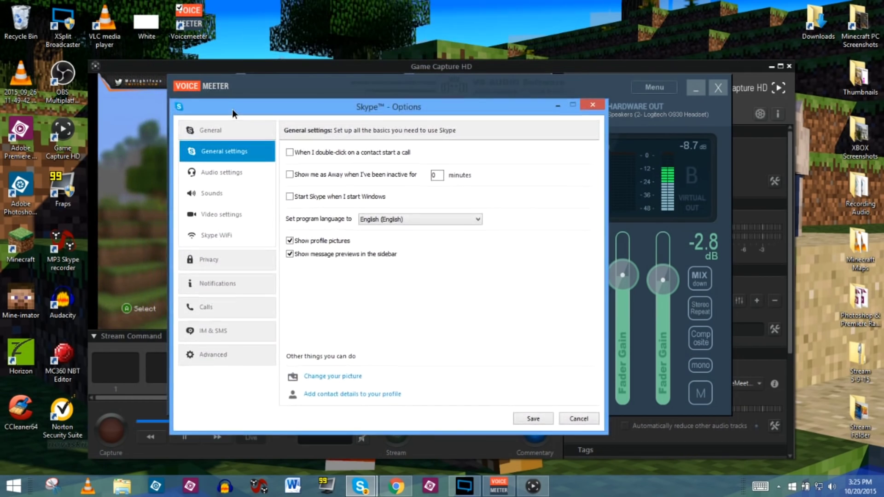
left_click_drag(232, 110, 287, 120)
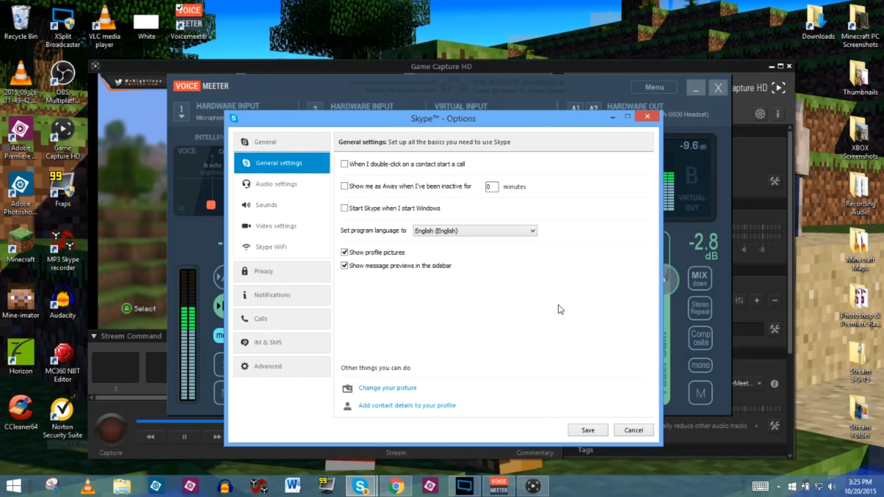
Set Skype's Audio settings Speakers to CABLE Input (VB-Audio Virtual Cable) and save
left_click(271, 185)
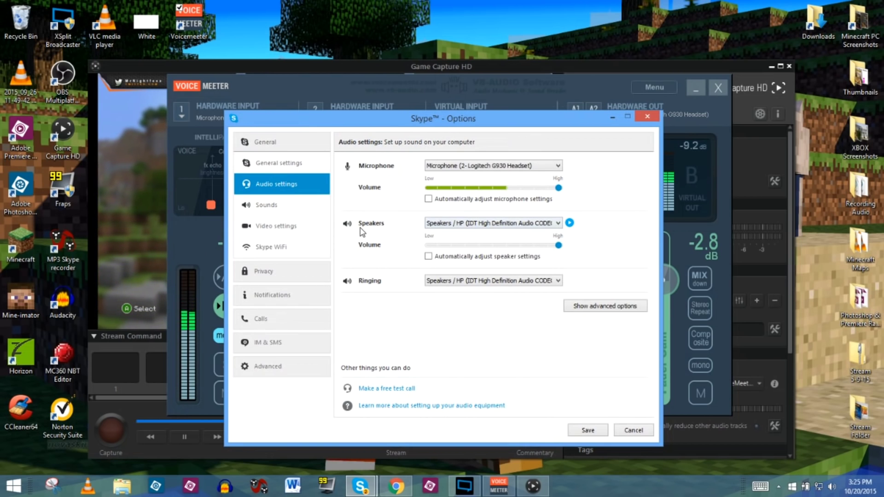
left_click(470, 223)
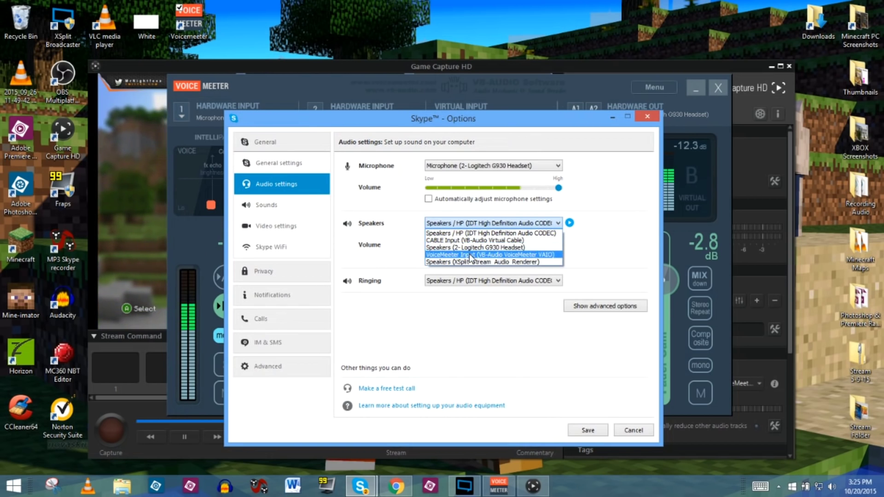
left_click(451, 240)
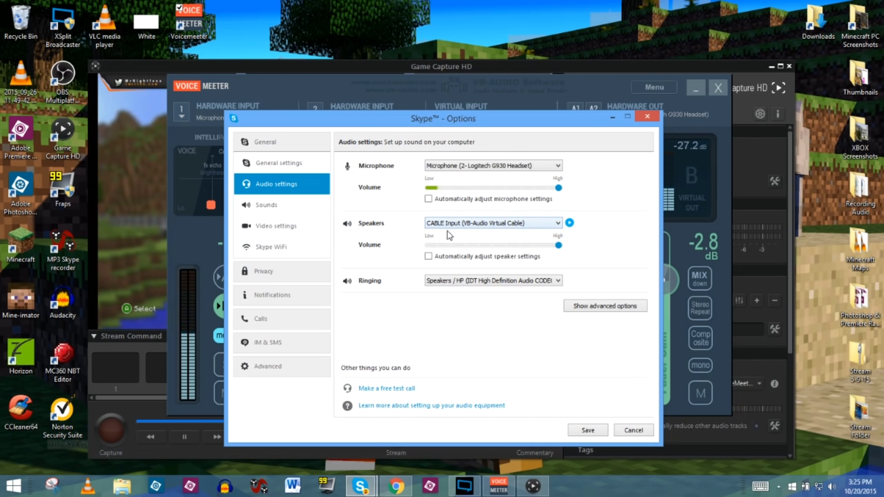
left_click(588, 430)
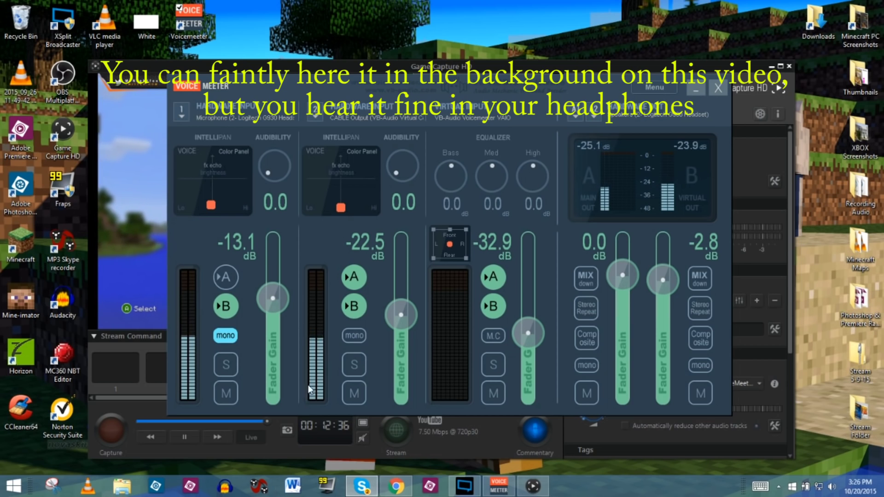
left_click(352, 314)
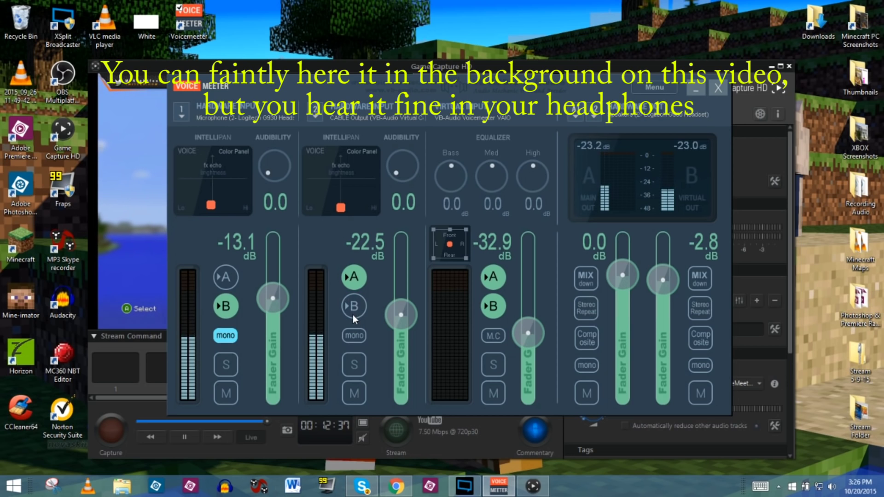
left_click(362, 278)
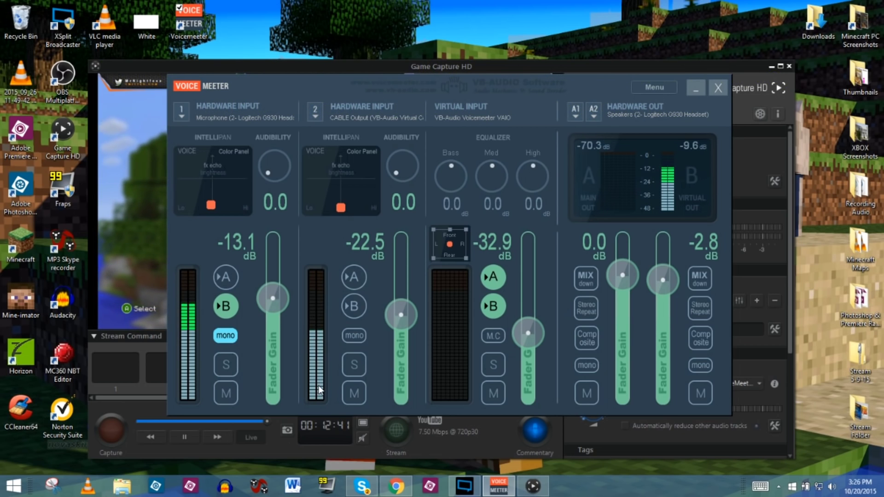
left_click(352, 303)
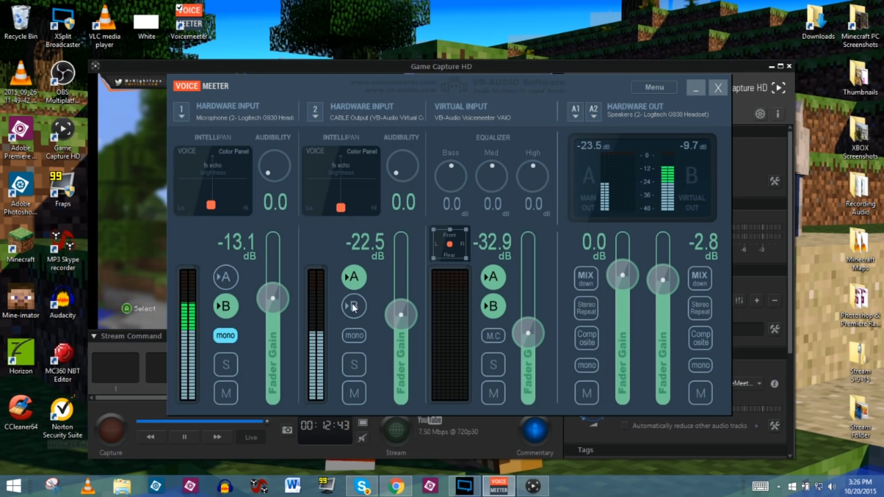
left_click(354, 277)
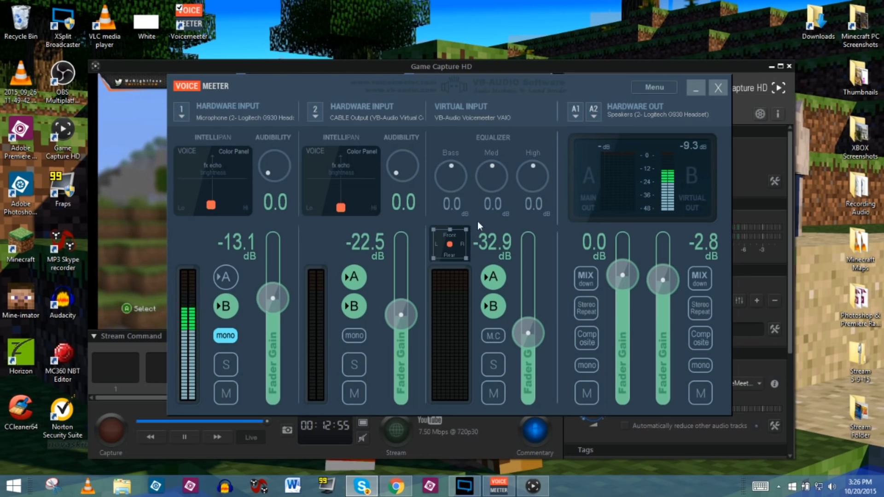
mouse_move(406, 484)
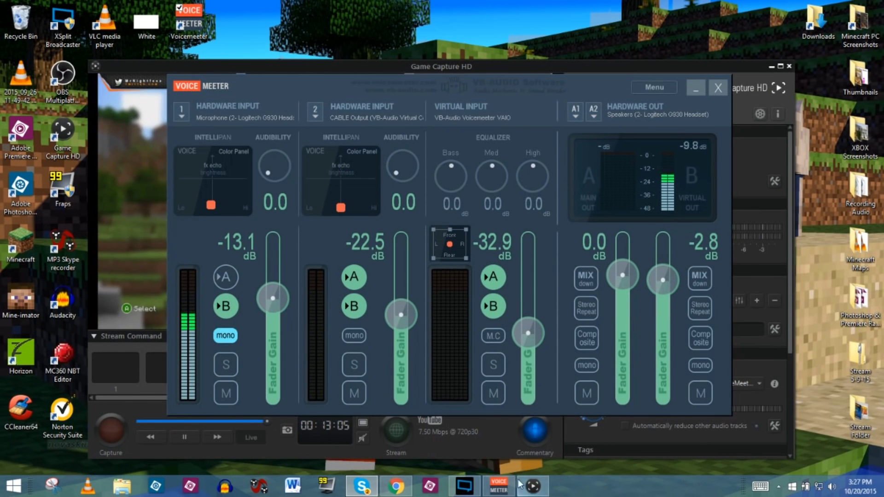
left_click(400, 489)
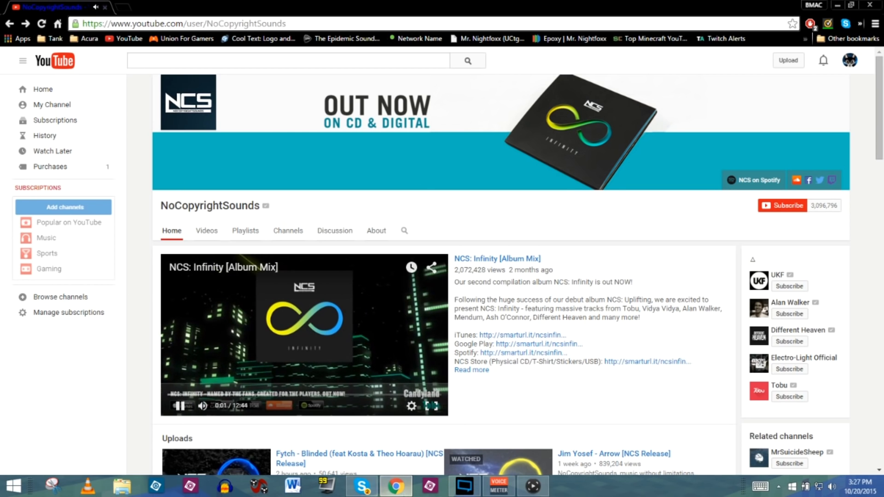
Bring the Game Capture HD window back to the front
left_click(530, 490)
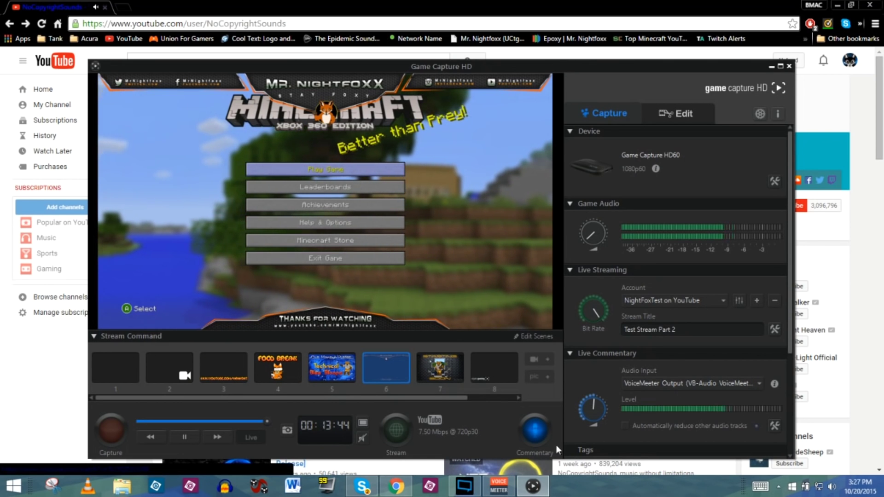
Move the Voicemeeter mixer left and set the Virtual Input music fader to -19.7 dB
left_click(495, 485)
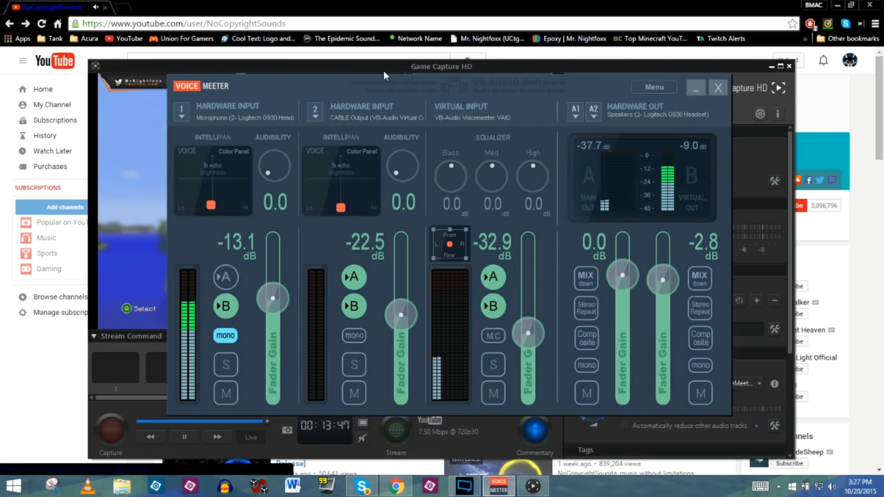
left_click_drag(334, 96, 203, 90)
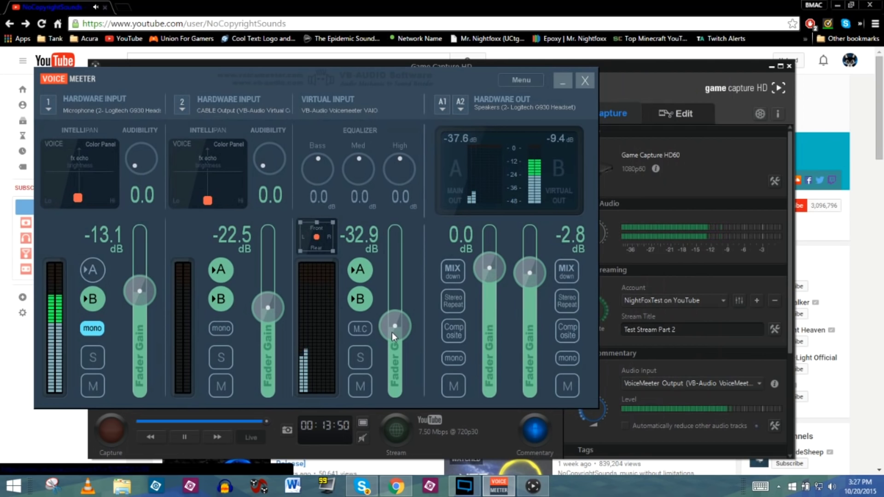
left_click_drag(391, 328, 382, 264)
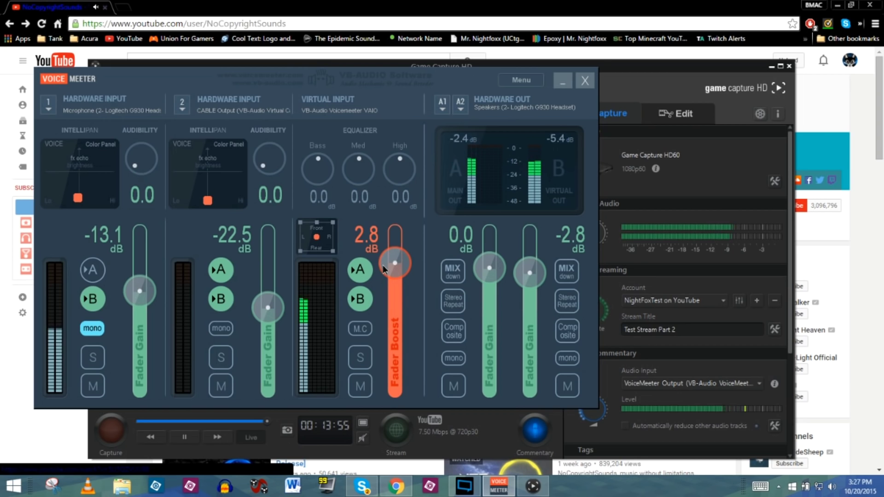
left_click_drag(383, 264, 380, 302)
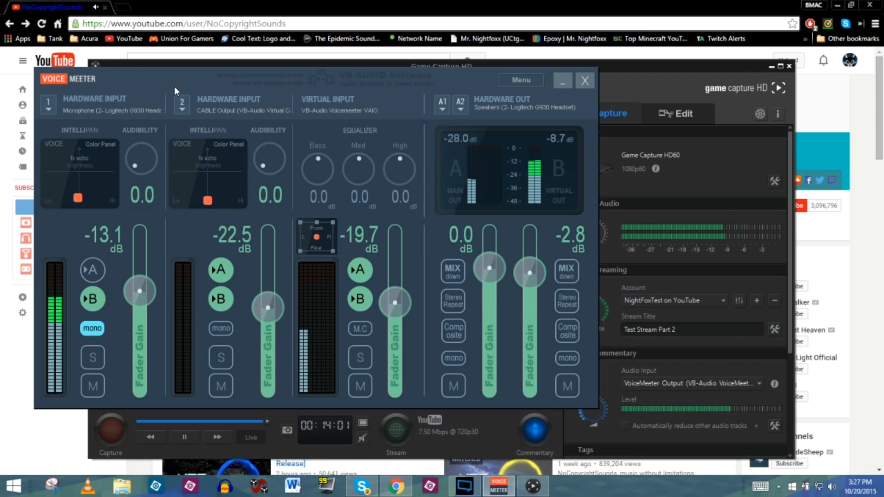
Disable Game Capture HD's preview, start the YouTube live stream, and begin recording
left_click(661, 80)
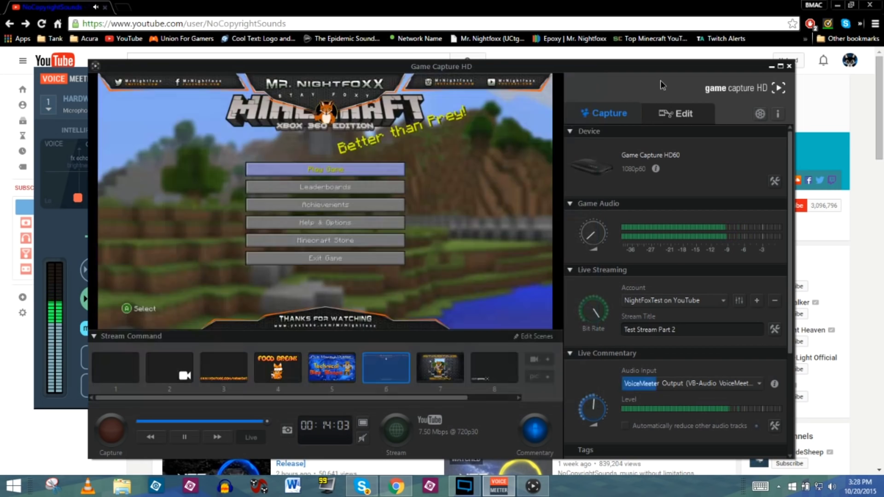
left_click(363, 422)
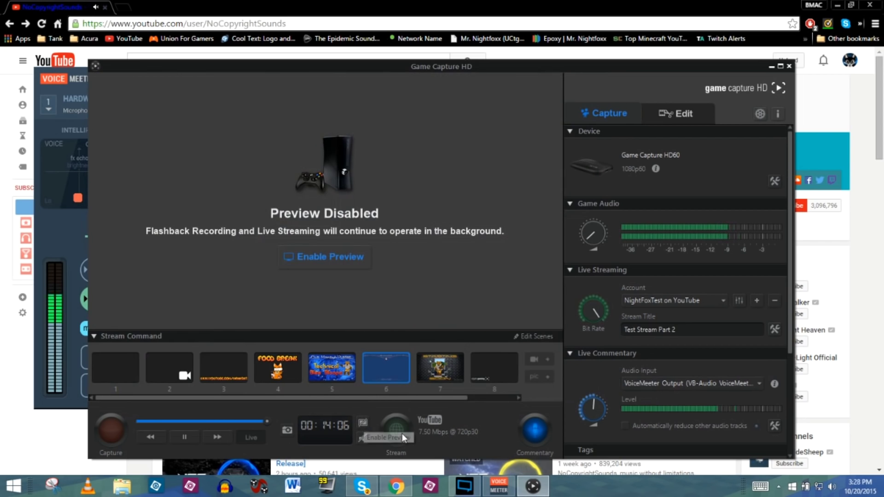
left_click(394, 427)
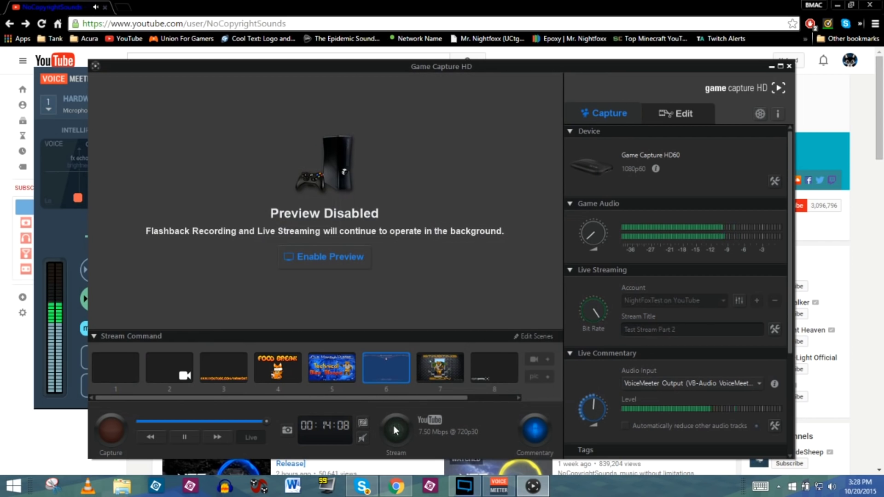
left_click(108, 431)
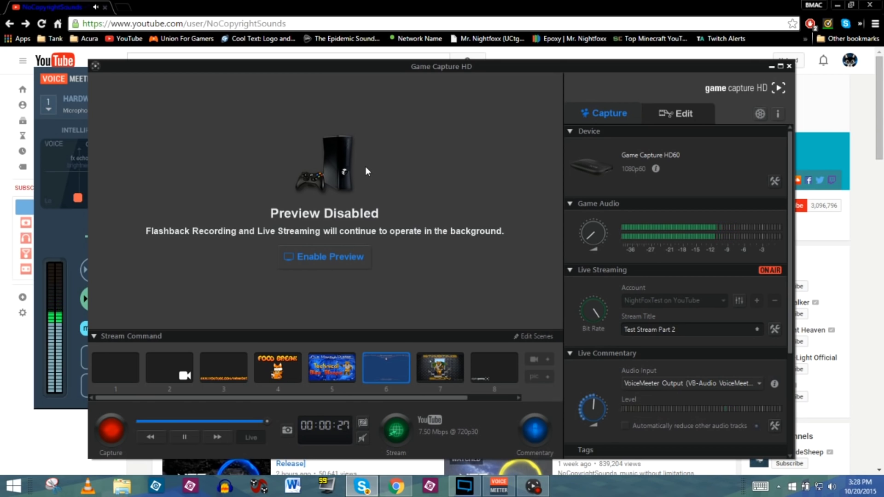
Boost Voicemeeter input 2 (CABLE Output) to 3.1 dB and the microphone to -7.1 dB
left_click(499, 486)
left_click_drag(252, 319, 261, 267)
left_click_drag(139, 291, 134, 282)
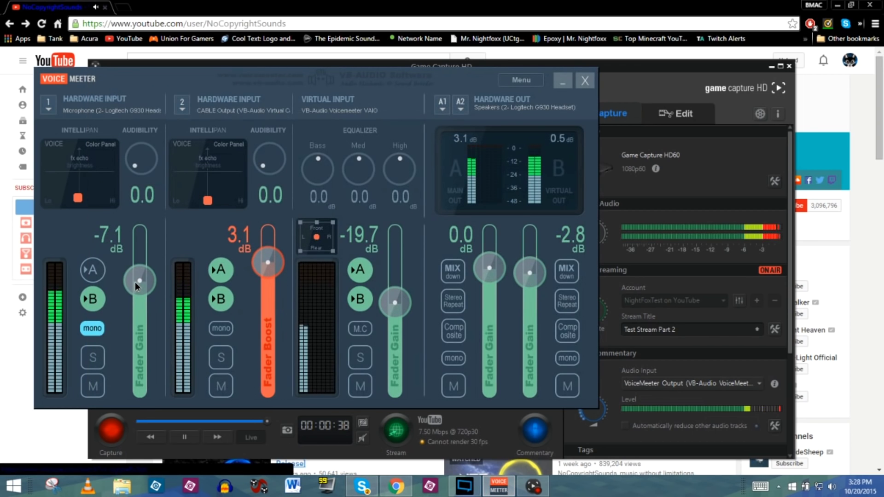
left_click_drag(380, 300, 381, 301)
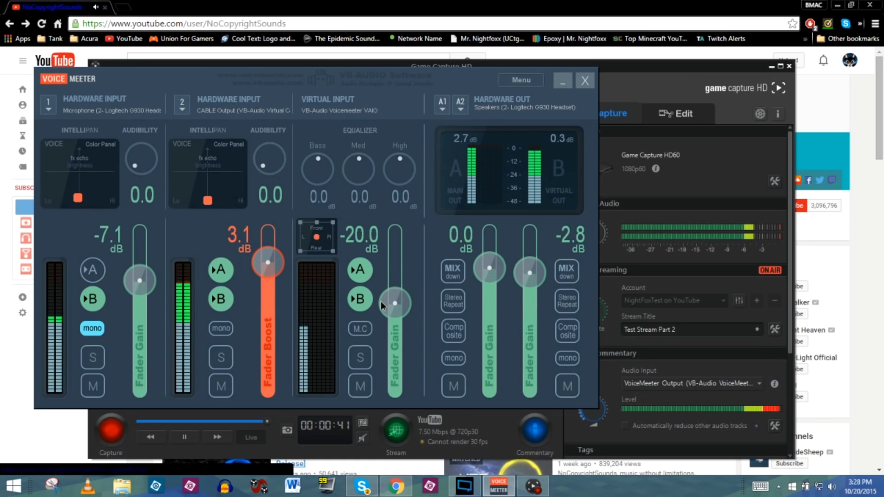
left_click(488, 423)
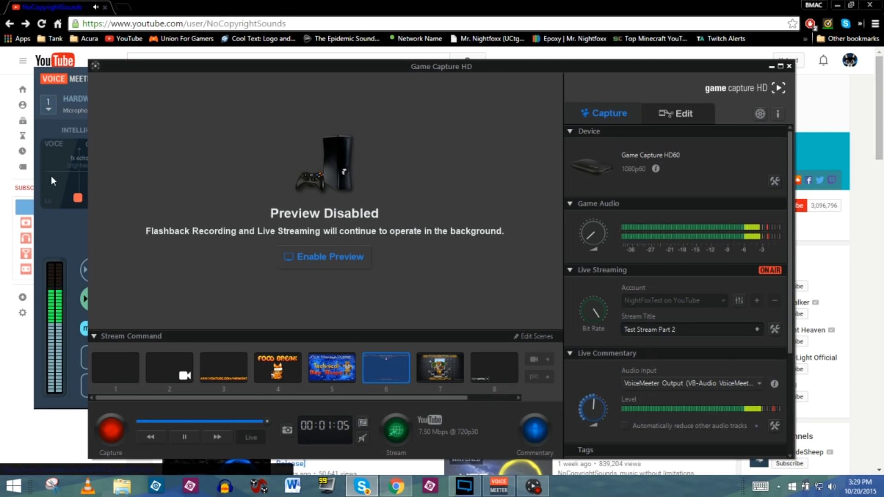
left_click(48, 217)
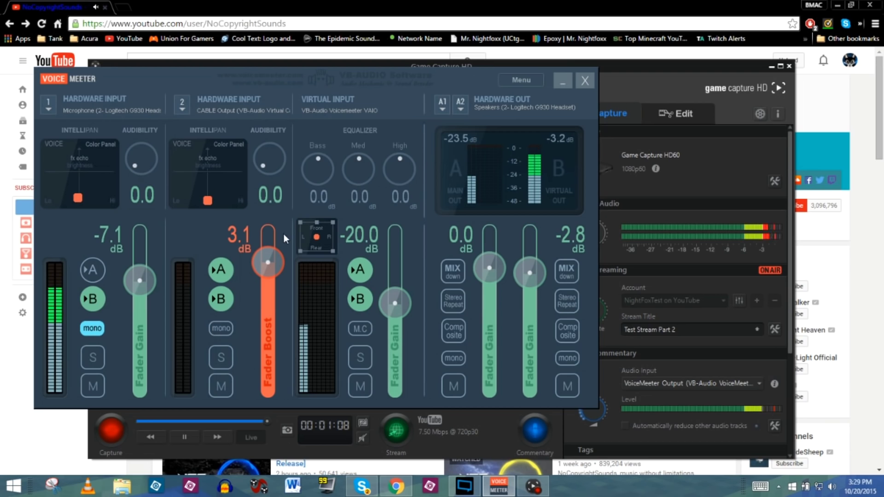
Minimize the Voicemeeter mixer while the stream stays on air
left_click(569, 84)
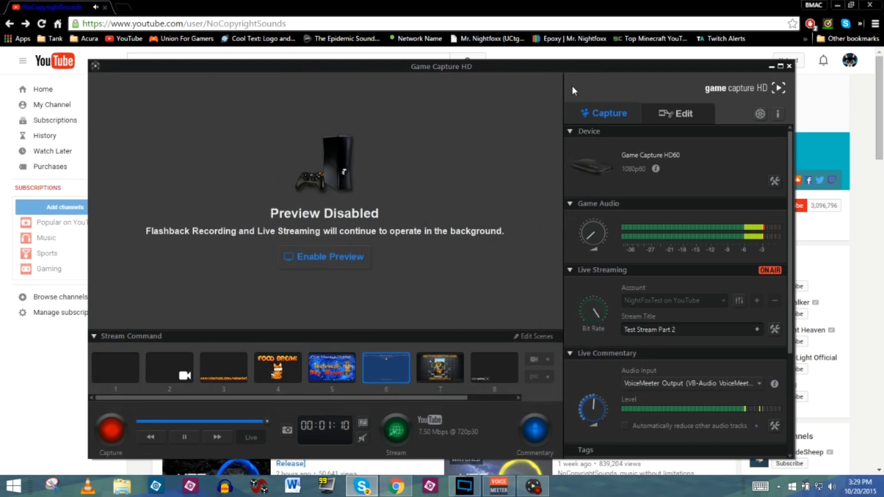